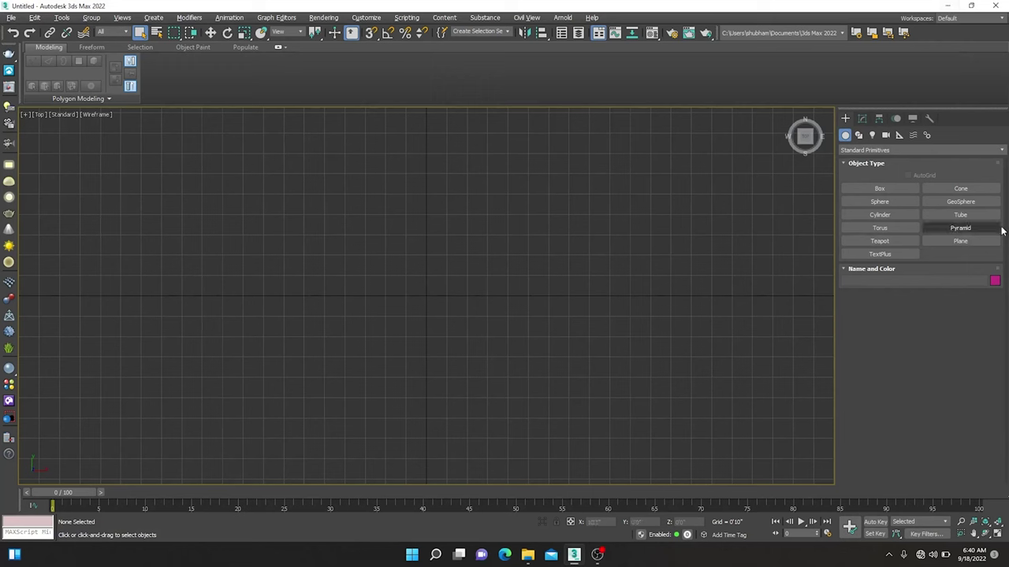
Create a floor plane in the Top view with 1×1 length and width segments.
{"action": "left_click", "coordinate": [959, 241]}
{"action": "mouse_move", "coordinate": [279, 180]}
{"action": "left_mouse_down"}
{"action": "mouse_move", "coordinate": [660, 366]}
{"action": "mouse_move", "coordinate": [689, 466]}
{"action": "mouse_move", "coordinate": [705, 467]}
{"action": "left_mouse_up"}
{"action": "left_click_drag", "start_coordinate": [952, 386], "coordinate": [967, 466]}
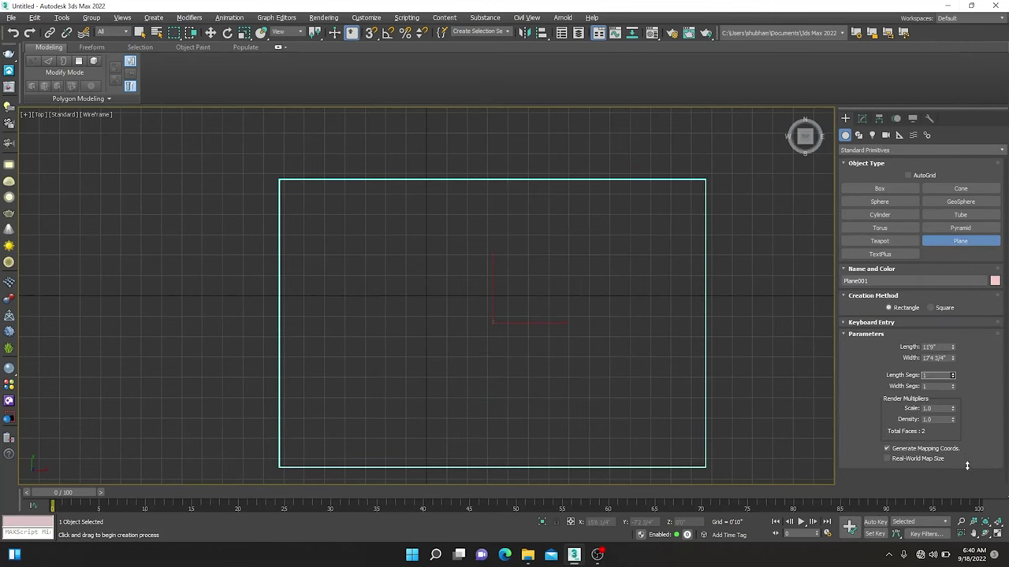
Draw a box standing in the middle of the floor plane.
{"action": "left_click", "coordinate": [879, 188]}
{"action": "mouse_move", "coordinate": [398, 292]}
{"action": "left_mouse_down"}
{"action": "mouse_move", "coordinate": [520, 360]}
{"action": "mouse_move", "coordinate": [520, 376]}
{"action": "mouse_move", "coordinate": [513, 371]}
{"action": "left_mouse_up"}
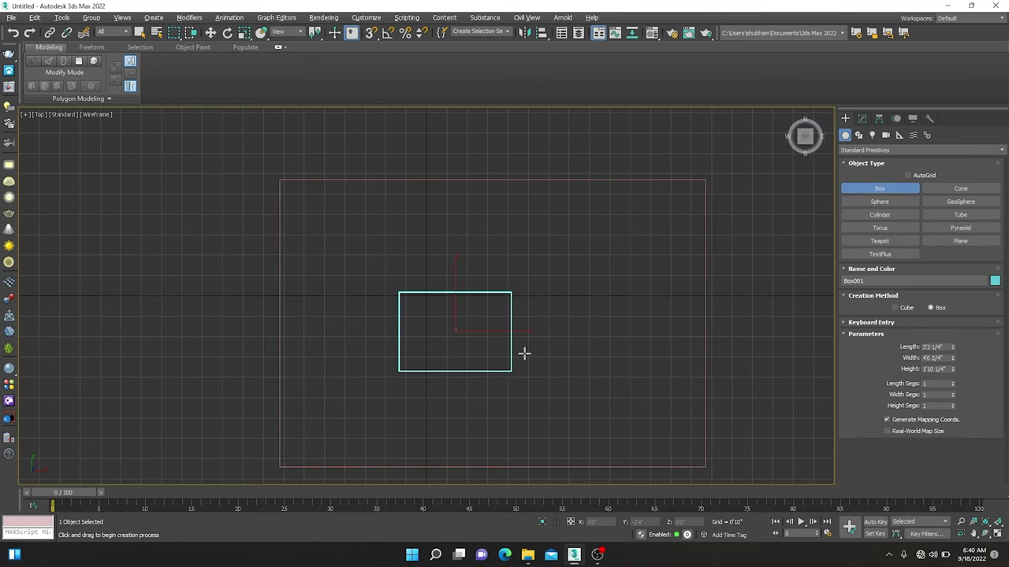
{"action": "left_click", "coordinate": [524, 354]}
{"action": "key", "text": "alt+w"}
{"action": "key", "text": "alt+w"}
Scale the box down on Z into a low slab in the maximized Perspective view.
{"action": "key", "text": "w"}
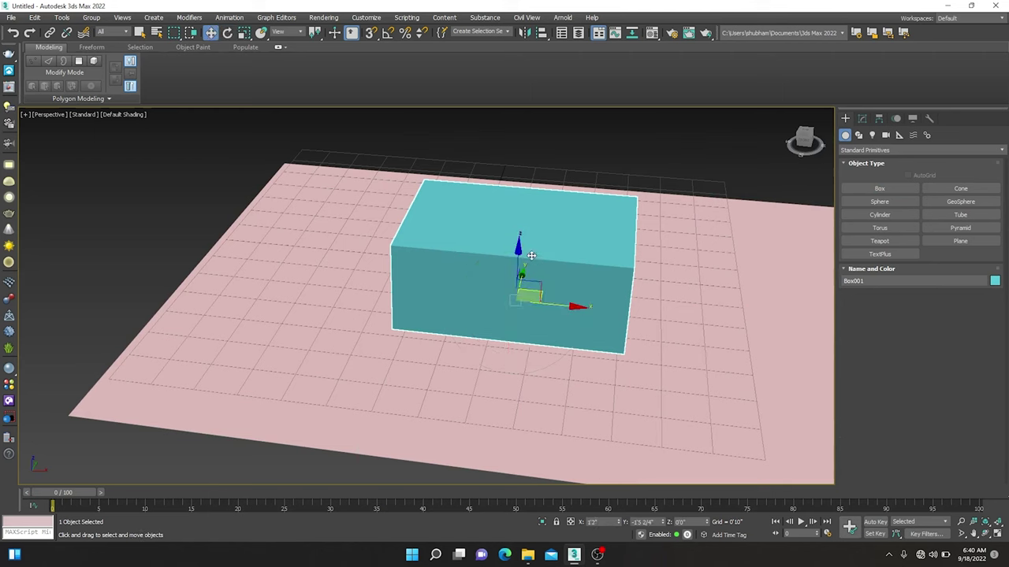
{"action": "key", "text": "r"}
{"action": "left_click_drag", "start_coordinate": [520, 260], "coordinate": [518, 335]}
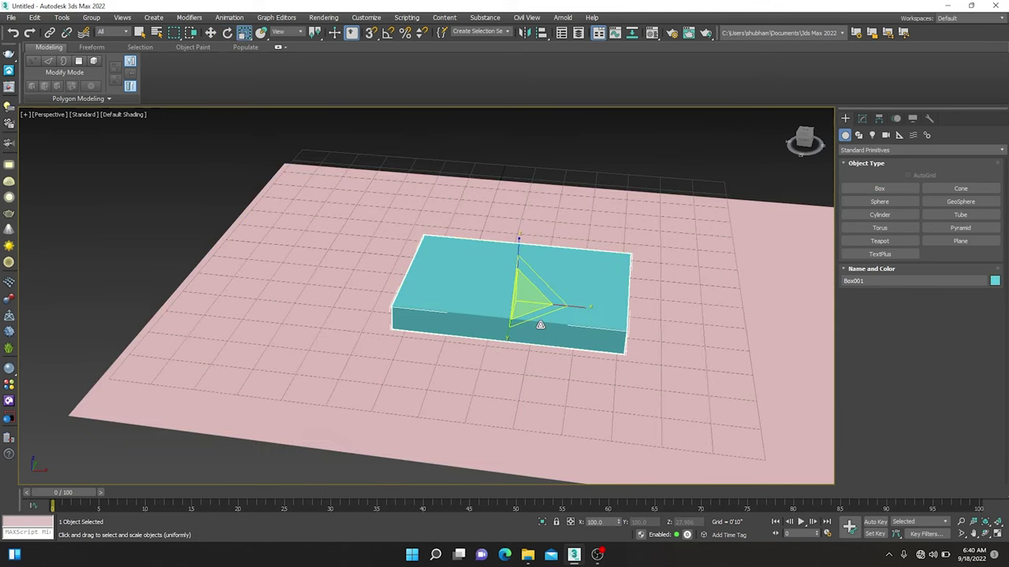
Give the box 33 length, 29 width and 12 height segments, with edged faces shown.
{"action": "left_click", "coordinate": [862, 118]}
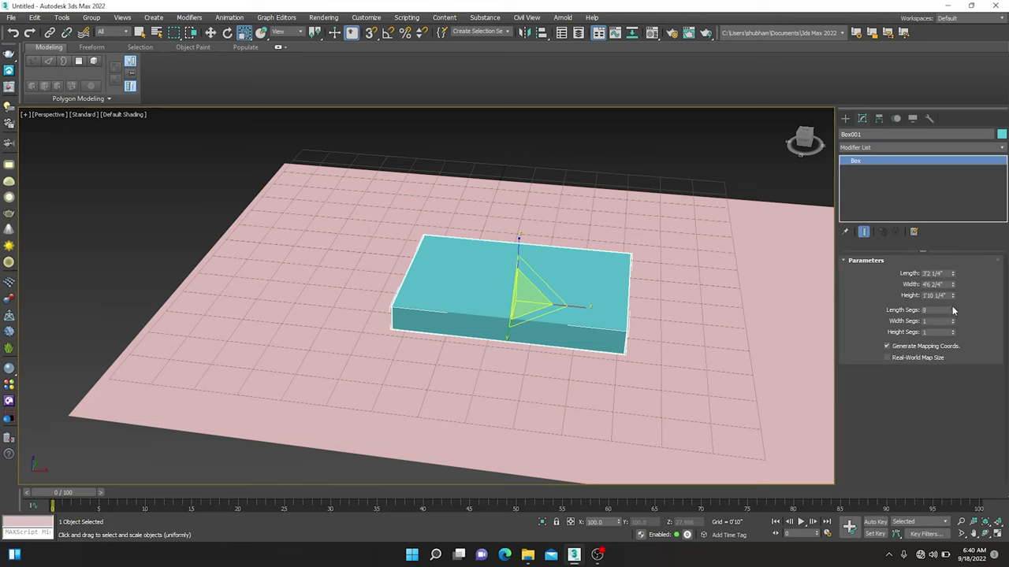
{"action": "key", "text": "F4"}
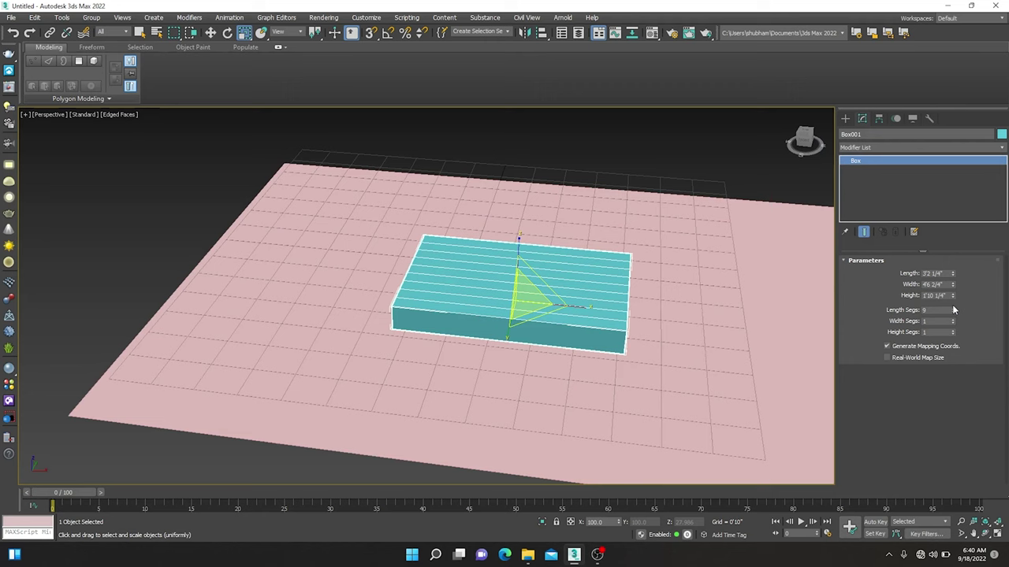
{"action": "mouse_move", "coordinate": [953, 310]}
{"action": "left_mouse_down"}
{"action": "mouse_move", "coordinate": [953, 322]}
{"action": "mouse_move", "coordinate": [952, 312]}
{"action": "left_mouse_up"}
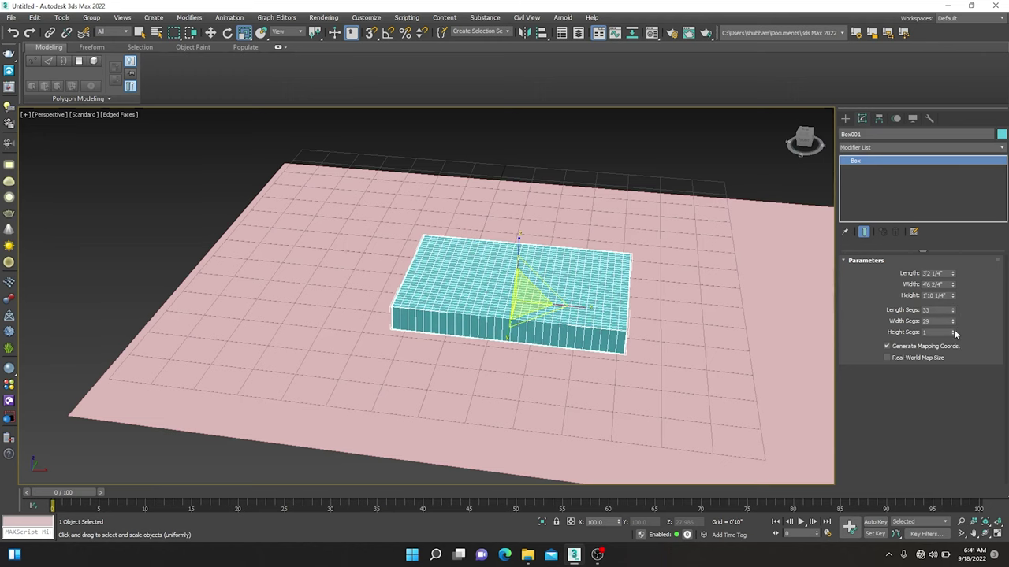
{"action": "left_click_drag", "start_coordinate": [954, 332], "coordinate": [954, 330]}
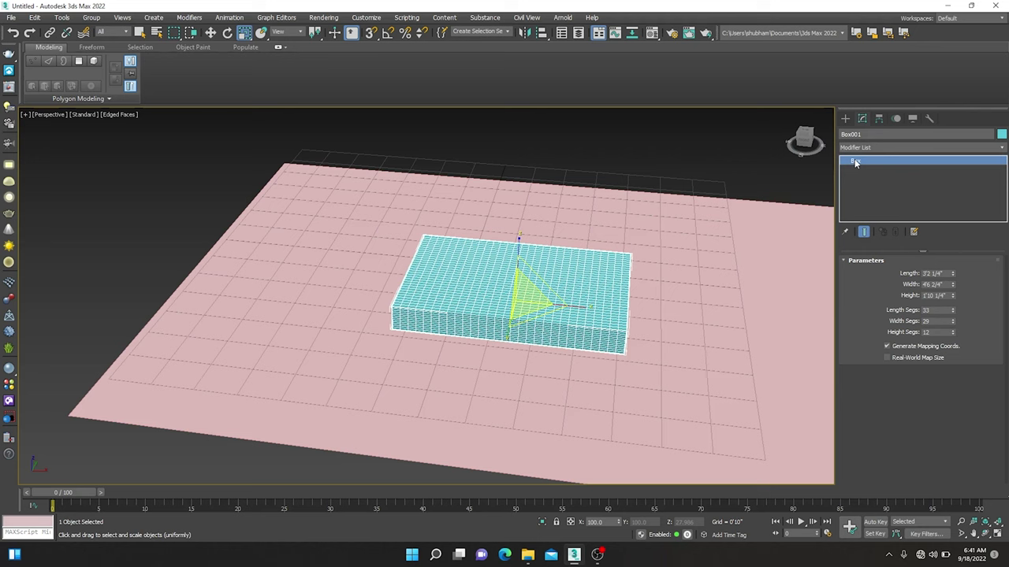
Convert the subdivided box to an Editable Poly.
{"action": "right_click", "coordinate": [613, 305]}
{"action": "mouse_move", "coordinate": [631, 413]}
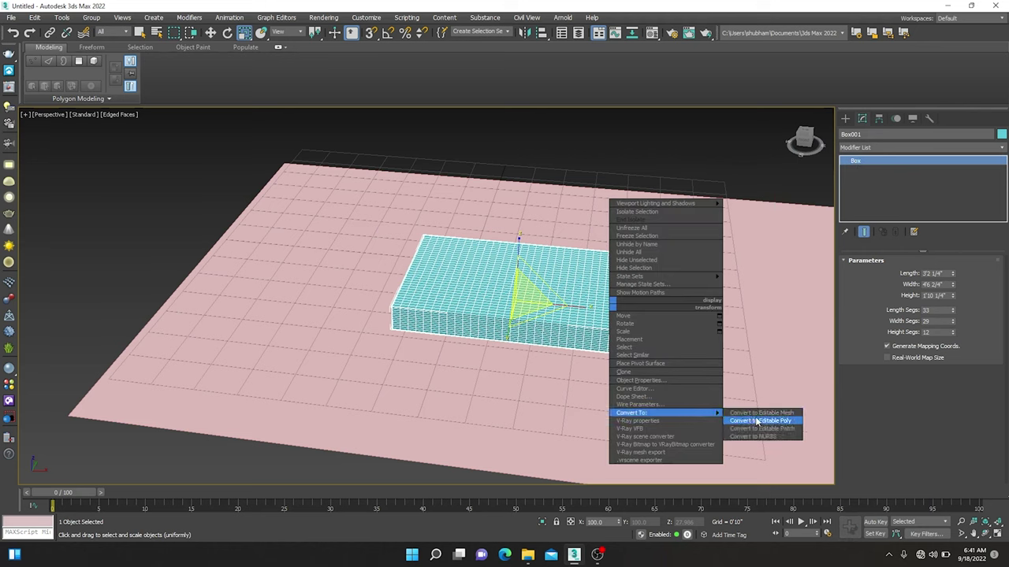
{"action": "left_click", "coordinate": [757, 422]}
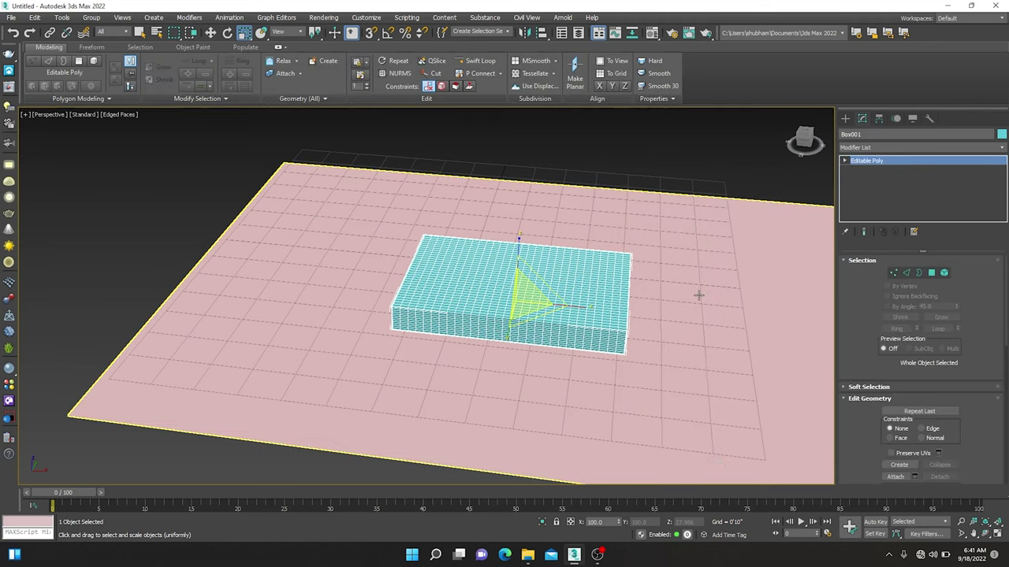
{"action": "key", "text": "w"}
{"action": "mouse_move", "coordinate": [698, 294]}
{"action": "middle_mouse_down", "text": "alt"}
{"action": "mouse_move", "coordinate": [617, 385]}
{"action": "mouse_move", "coordinate": [623, 405]}
{"action": "mouse_move", "coordinate": [731, 343]}
{"action": "middle_mouse_up", "text": "alt"}
Set the viewport shading to Clay and hide the edged faces.
{"action": "left_click", "coordinate": [1001, 136]}
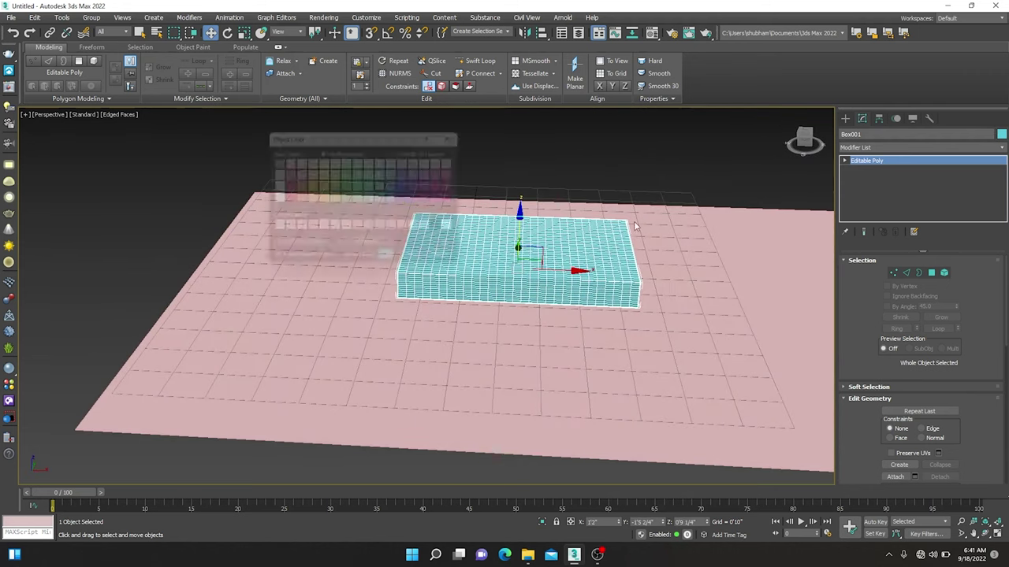
{"action": "left_click", "coordinate": [465, 137]}
{"action": "left_click", "coordinate": [101, 114]}
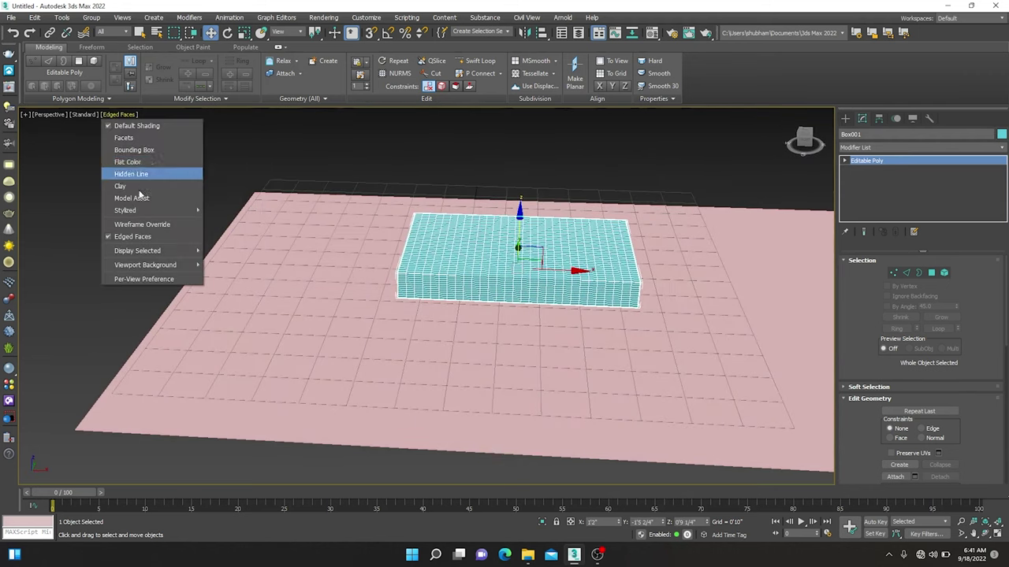
{"action": "left_click", "coordinate": [139, 186]}
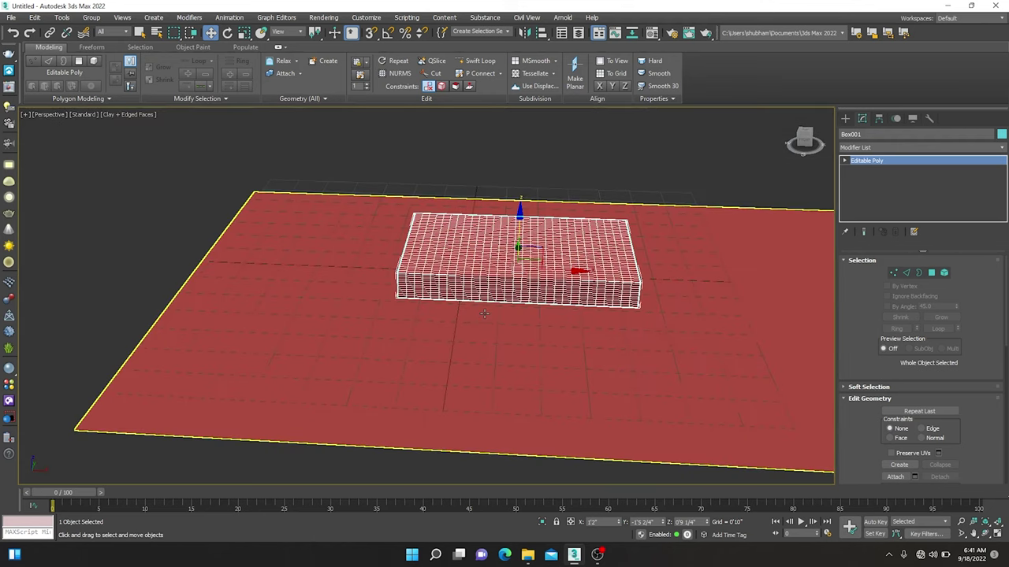
{"action": "key", "text": "F4"}
{"action": "mouse_move", "coordinate": [483, 311]}
{"action": "middle_mouse_down", "text": "alt"}
{"action": "mouse_move", "coordinate": [520, 299]}
{"action": "mouse_move", "coordinate": [497, 315]}
{"action": "middle_mouse_up", "text": "alt"}
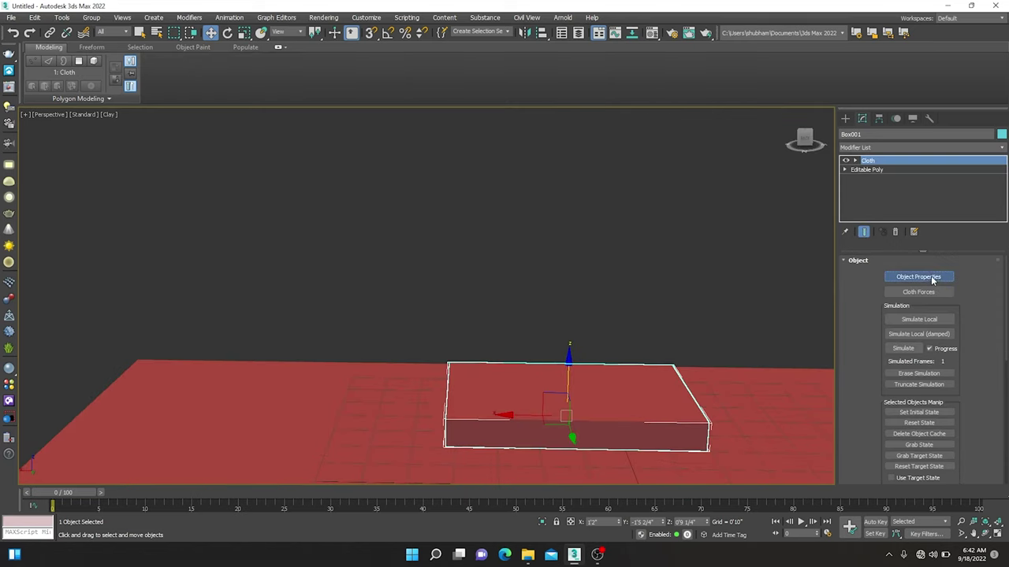
Make Box001 a cloth object with the Cotton preset in Cloth Object Properties.
{"action": "left_click", "coordinate": [925, 276]}
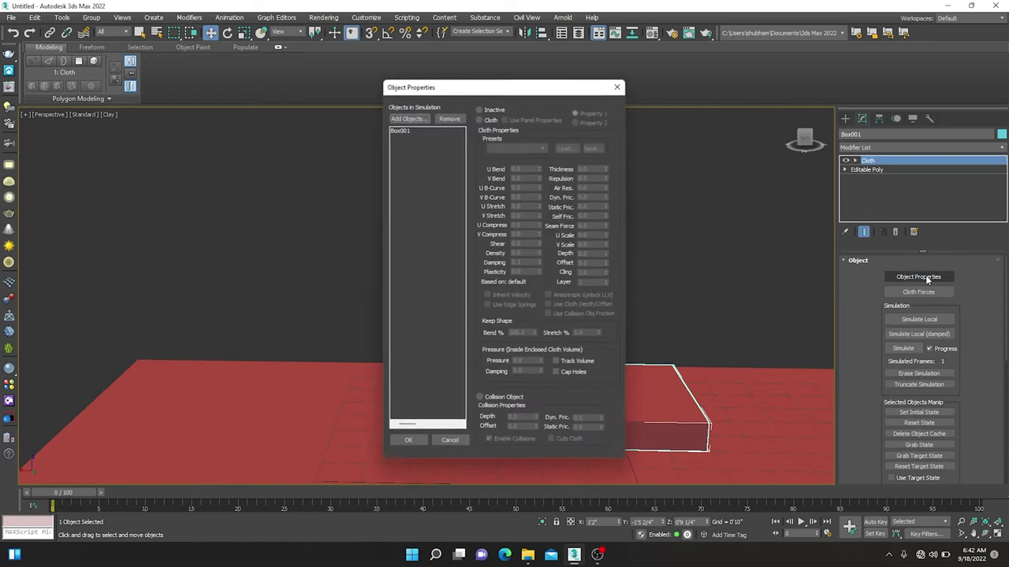
{"action": "left_click", "coordinate": [398, 130]}
{"action": "left_click", "coordinate": [480, 118]}
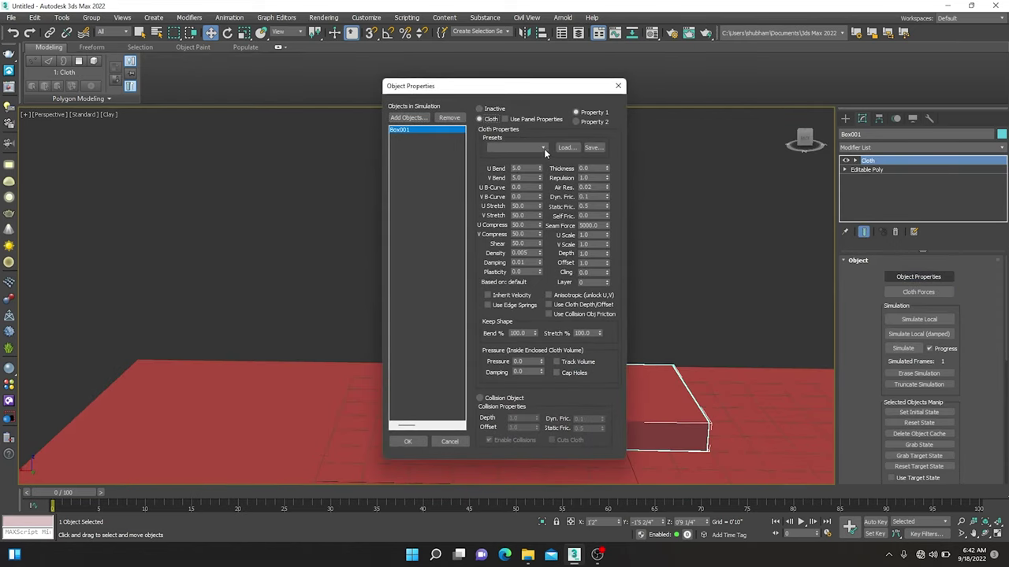
{"action": "left_click", "coordinate": [543, 147]}
{"action": "left_click", "coordinate": [523, 171]}
Add Plane001 to the cloth simulation as a collision object and confirm.
{"action": "left_click", "coordinate": [407, 117]}
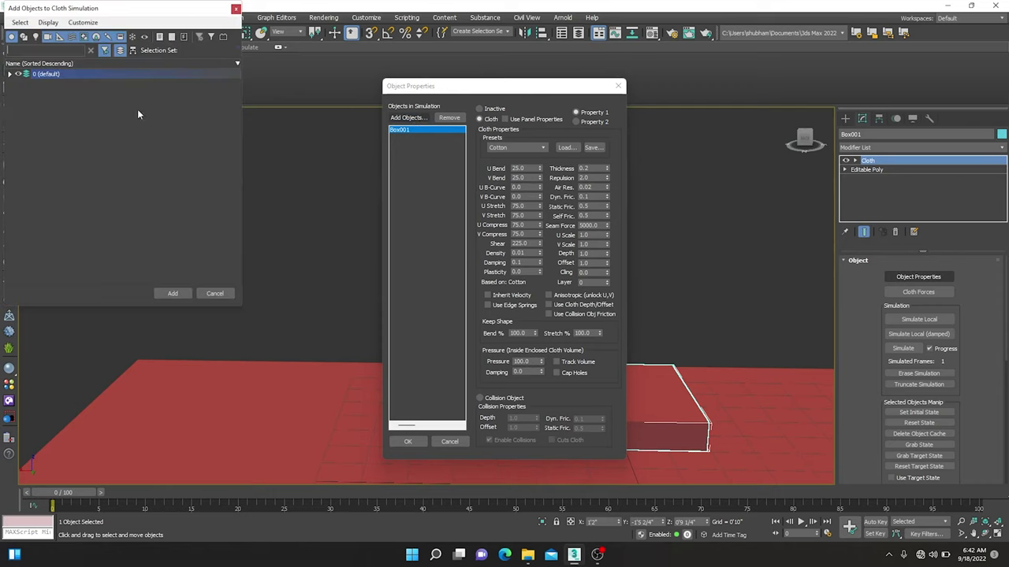
{"action": "left_click", "coordinate": [11, 74]}
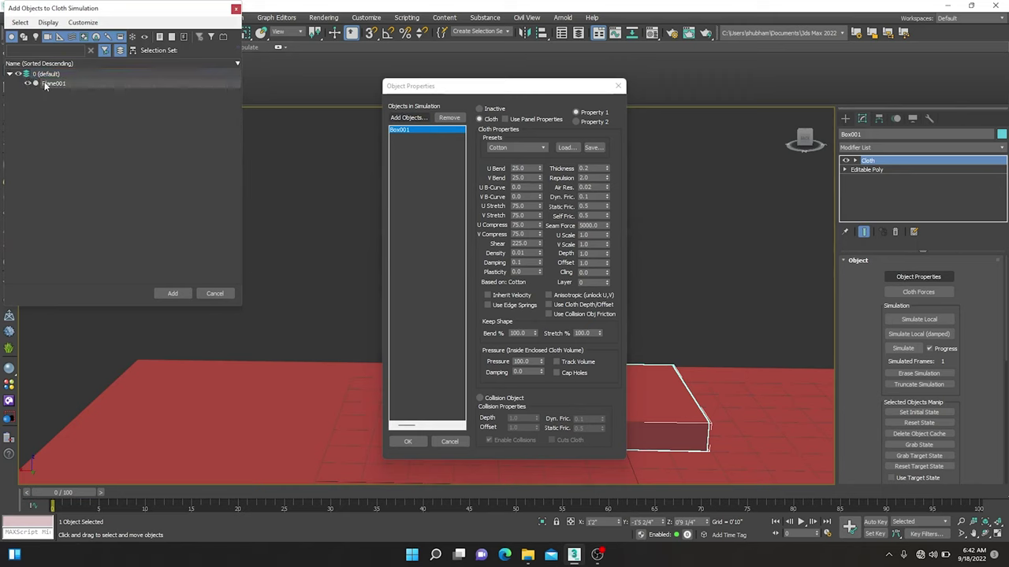
{"action": "left_click", "coordinate": [45, 84]}
{"action": "left_click", "coordinate": [174, 293]}
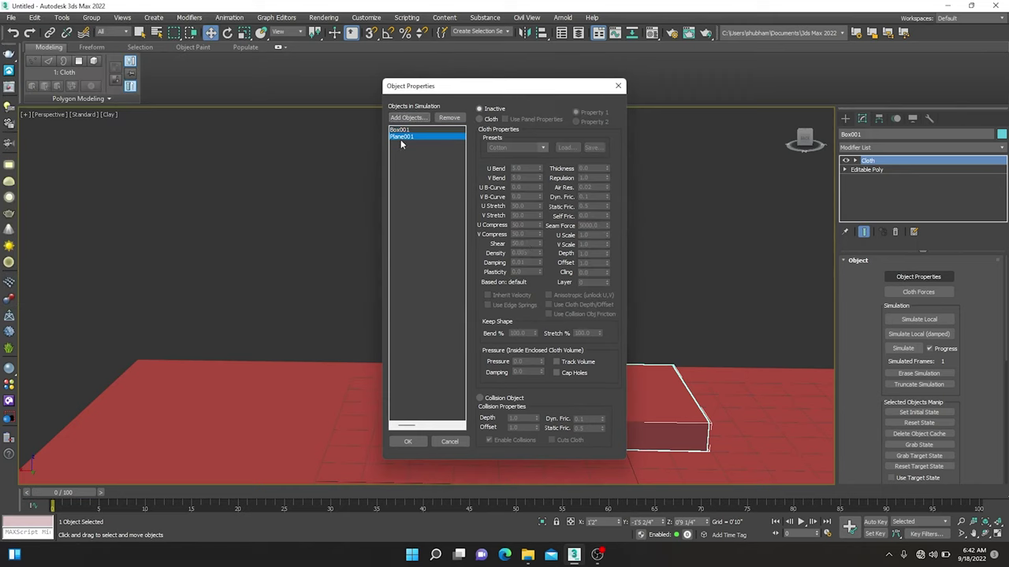
{"action": "left_click", "coordinate": [479, 398]}
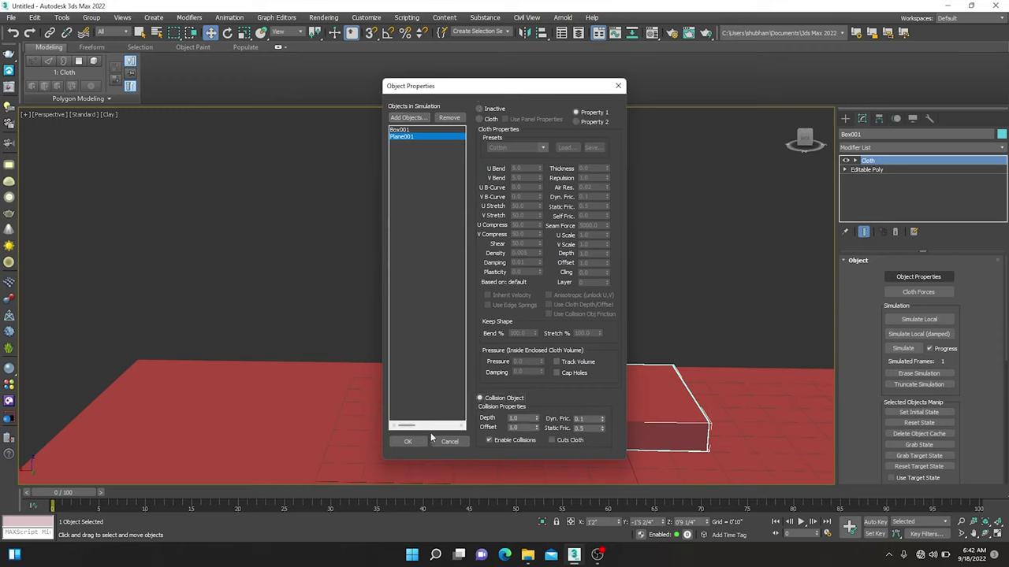
{"action": "left_click", "coordinate": [407, 442]}
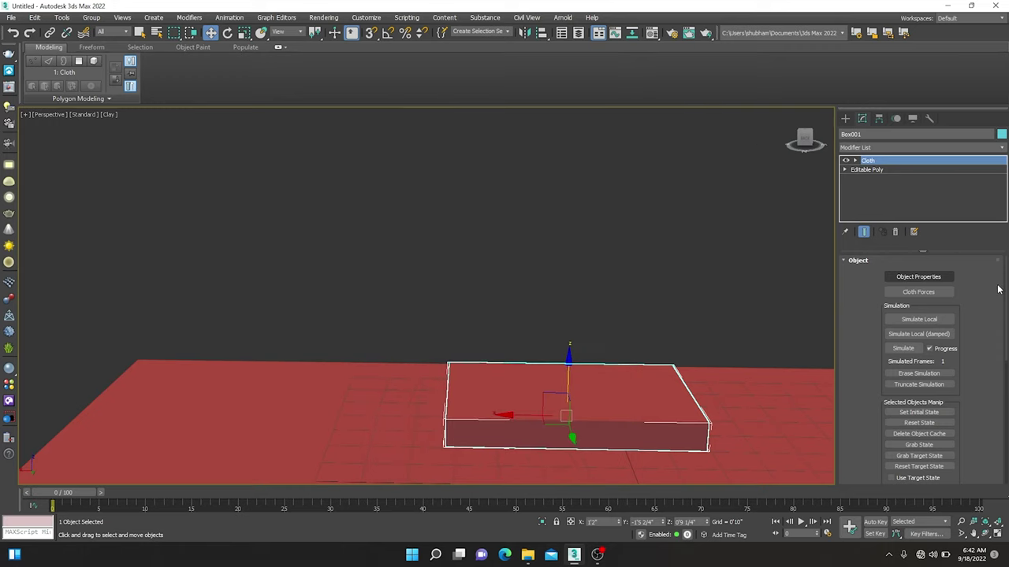
Run Simulate Local so the box starts inflating into a pillow.
{"action": "left_click", "coordinate": [919, 319]}
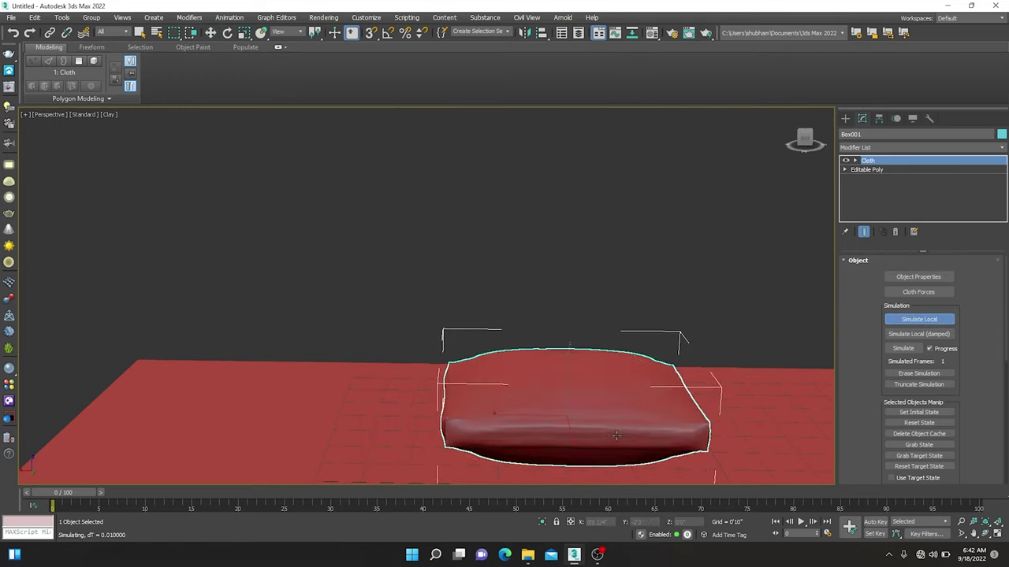
{"action": "scroll", "coordinate": [584, 412], "scroll_direction": "down", "scroll_amount": 3}
{"action": "middle_click_drag", "start_coordinate": [652, 419], "coordinate": [570, 412], "text": "alt"}
Frame the cloth in the Front view, then orbit Perspective to a high three-quarter angle.
{"action": "key", "text": "alt+w"}
{"action": "middle_click", "coordinate": [643, 231]}
{"action": "key", "text": "alt+w"}
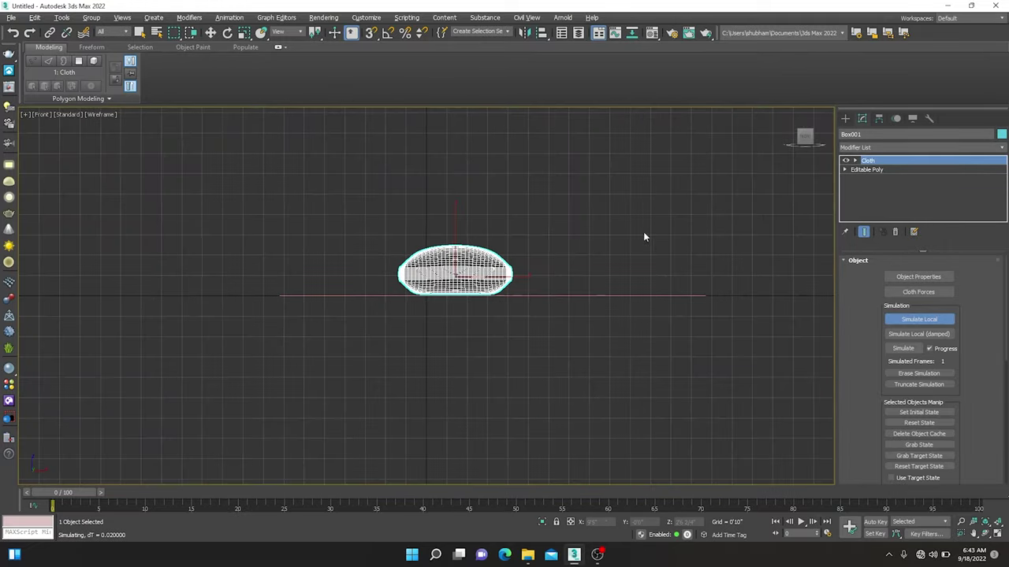
{"action": "key", "text": "z"}
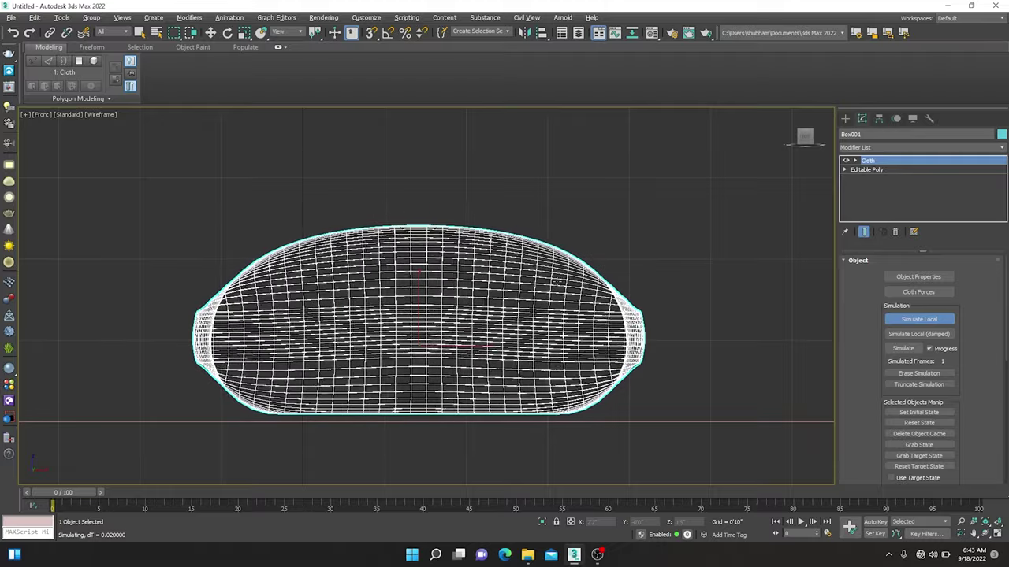
{"action": "key", "text": "alt+w"}
{"action": "middle_click", "coordinate": [569, 299]}
{"action": "key", "text": "alt+w"}
{"action": "scroll", "coordinate": [418, 353], "scroll_direction": "up", "scroll_amount": 3}
{"action": "middle_click_drag", "start_coordinate": [417, 352], "coordinate": [528, 382], "text": "alt"}
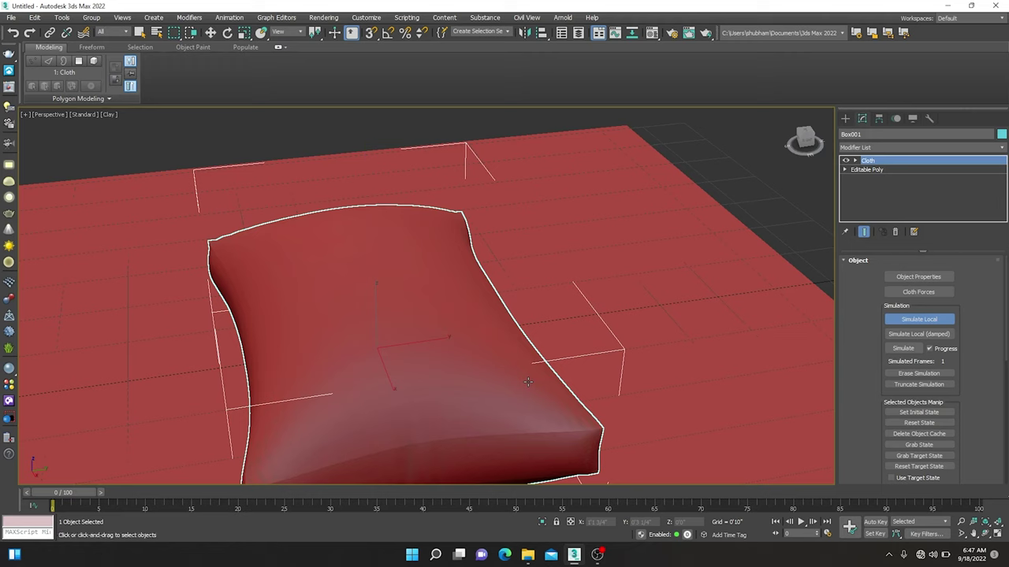
Orbit around the pillow to inspect it from low, above and the far side.
{"action": "mouse_move", "coordinate": [576, 315]}
{"action": "middle_mouse_down", "text": "alt"}
{"action": "mouse_move", "coordinate": [731, 351]}
{"action": "mouse_move", "coordinate": [668, 376]}
{"action": "mouse_move", "coordinate": [633, 344]}
{"action": "mouse_move", "coordinate": [701, 347]}
{"action": "mouse_move", "coordinate": [585, 275]}
{"action": "mouse_move", "coordinate": [583, 291]}
{"action": "mouse_move", "coordinate": [421, 355]}
{"action": "mouse_move", "coordinate": [191, 415]}
{"action": "mouse_move", "coordinate": [219, 405]}
{"action": "middle_mouse_up", "text": "alt"}
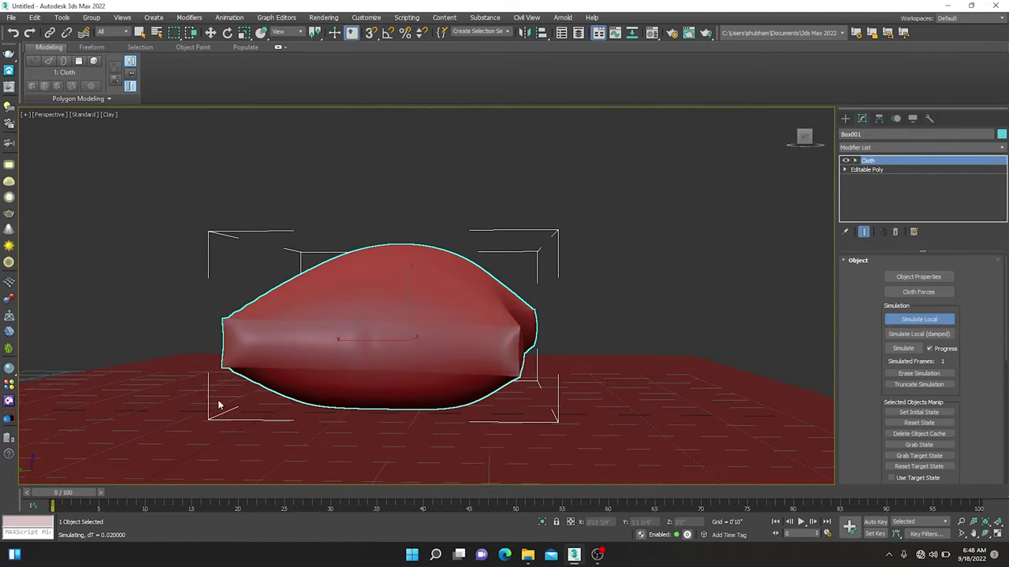
{"action": "middle_click_drag", "start_coordinate": [304, 252], "coordinate": [356, 317], "text": "alt"}
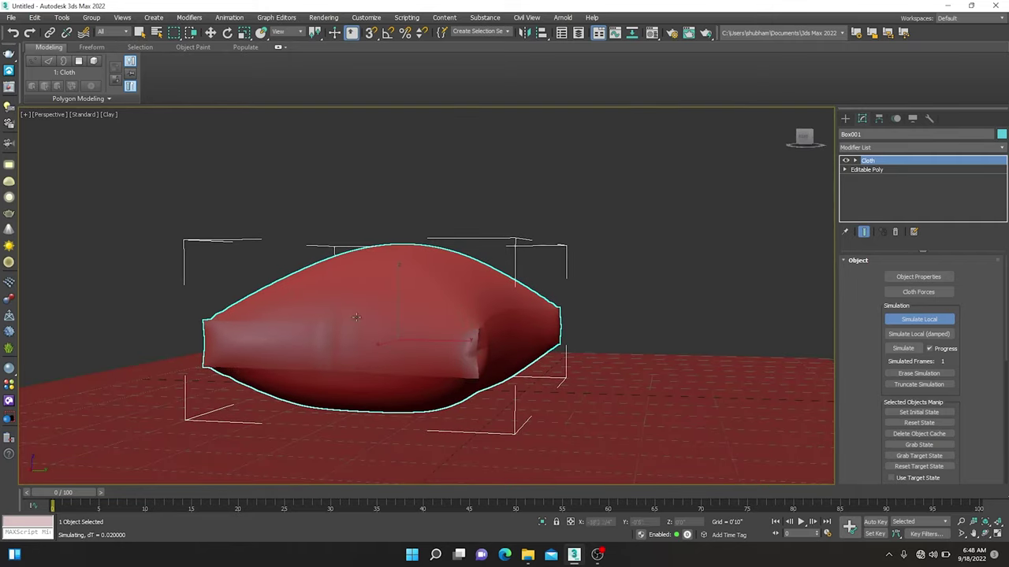
{"action": "mouse_move", "coordinate": [280, 259]}
{"action": "middle_mouse_down", "text": "alt"}
{"action": "mouse_move", "coordinate": [339, 284]}
{"action": "mouse_move", "coordinate": [25, 304]}
{"action": "middle_mouse_up", "text": "alt"}
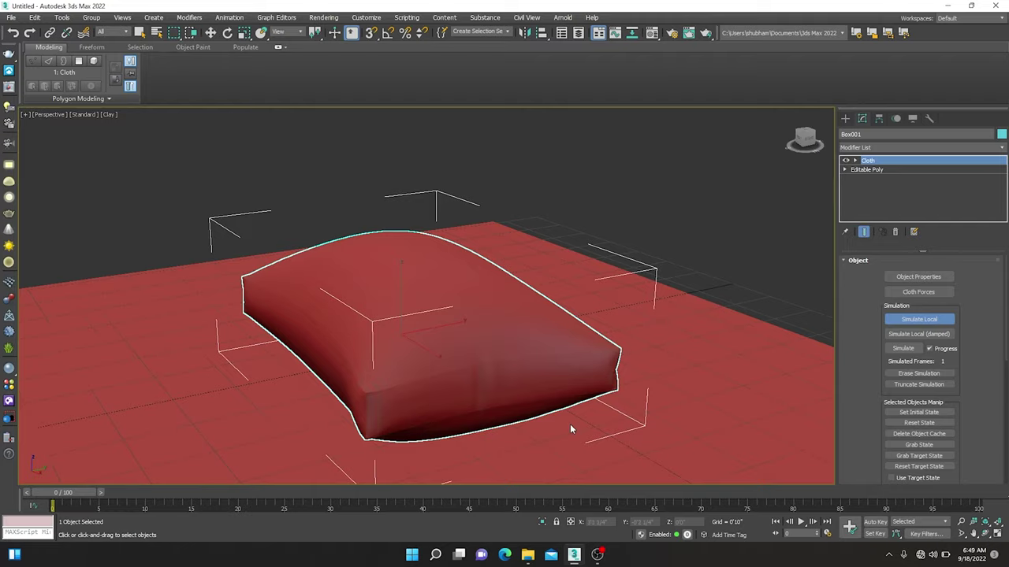
{"action": "mouse_move", "coordinate": [570, 424]}
{"action": "middle_mouse_down", "text": "alt"}
{"action": "mouse_move", "coordinate": [446, 427]}
{"action": "mouse_move", "coordinate": [612, 410]}
{"action": "middle_mouse_up", "text": "alt"}
Run Simulate Local again in Perspective, stop it, and show edged faces over the shading.
{"action": "key", "text": "alt+w"}
{"action": "key", "text": "alt+w"}
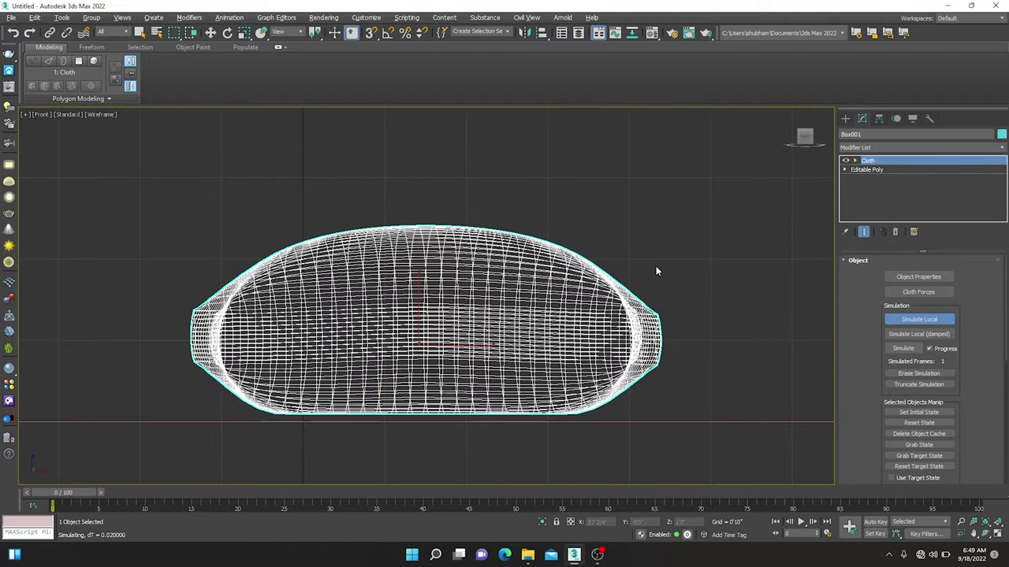
{"action": "scroll", "coordinate": [656, 265], "scroll_direction": "up", "scroll_amount": 5}
{"action": "scroll", "coordinate": [656, 265], "scroll_direction": "down", "scroll_amount": 5}
{"action": "key", "text": "p"}
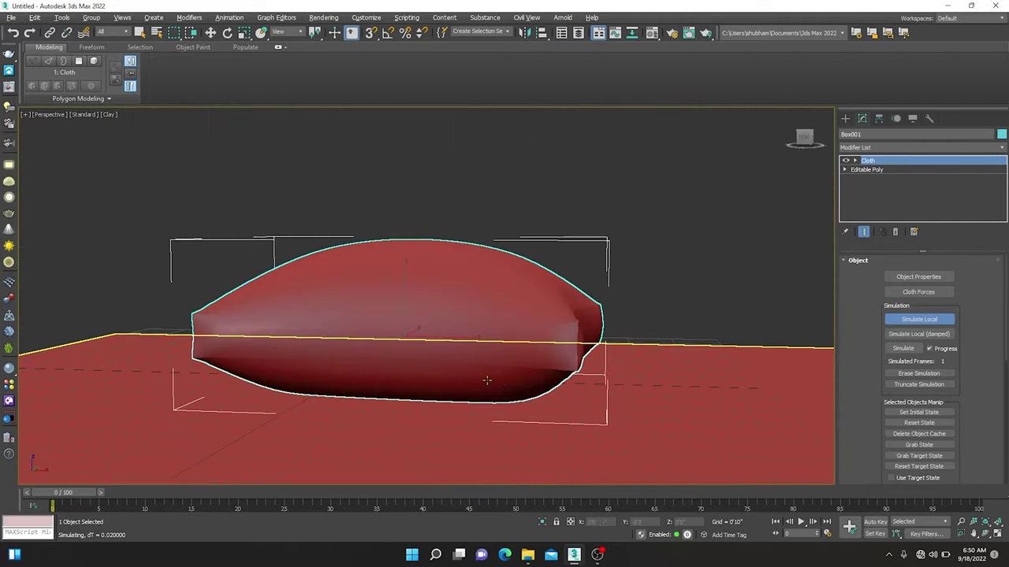
{"action": "middle_click_drag", "start_coordinate": [804, 328], "coordinate": [804, 371], "text": "alt"}
{"action": "left_click", "coordinate": [928, 322]}
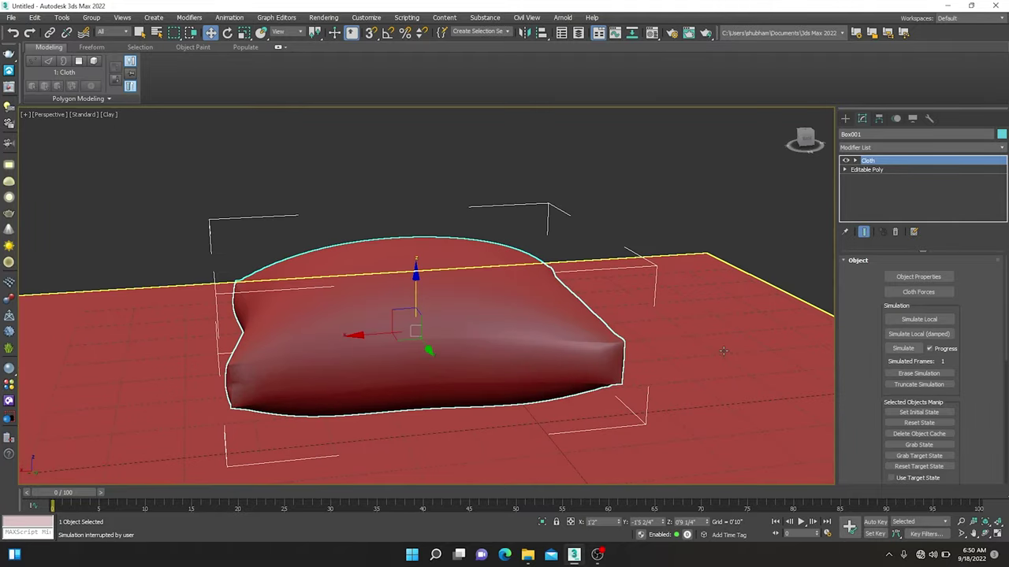
{"action": "key", "text": "F4"}
{"action": "scroll", "coordinate": [245, 389], "scroll_direction": "up", "scroll_amount": 5}
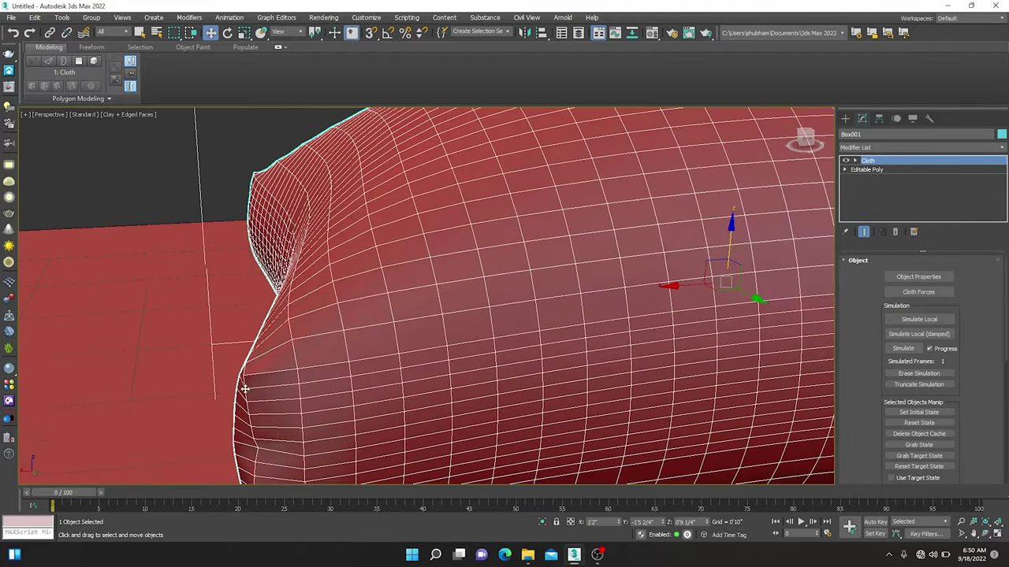
Collapse the Cloth modifier to bake the pillow shape into the Editable Poly.
{"action": "right_click", "coordinate": [528, 312]}
{"action": "left_click", "coordinate": [654, 412]}
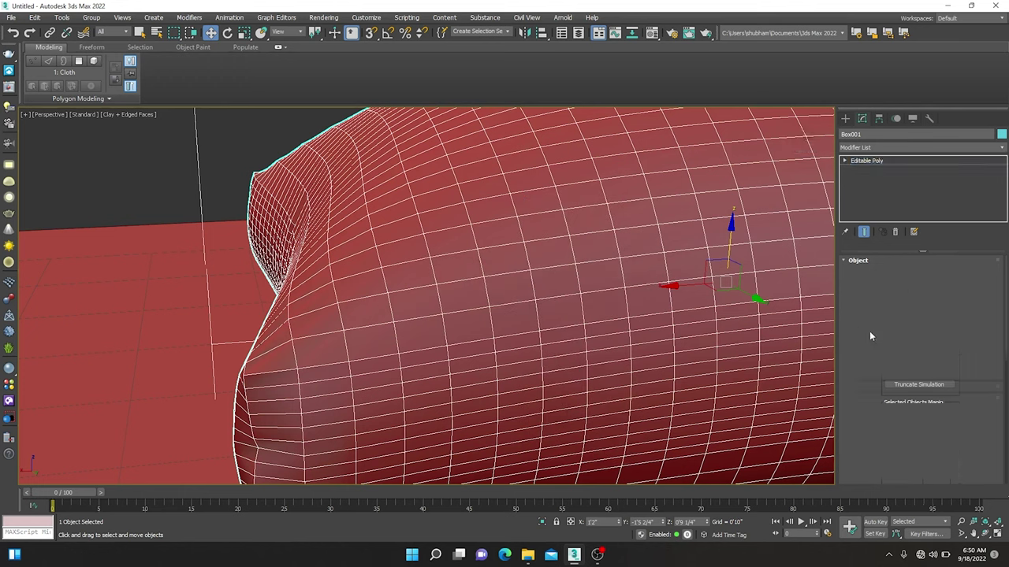
{"action": "key", "text": "2"}
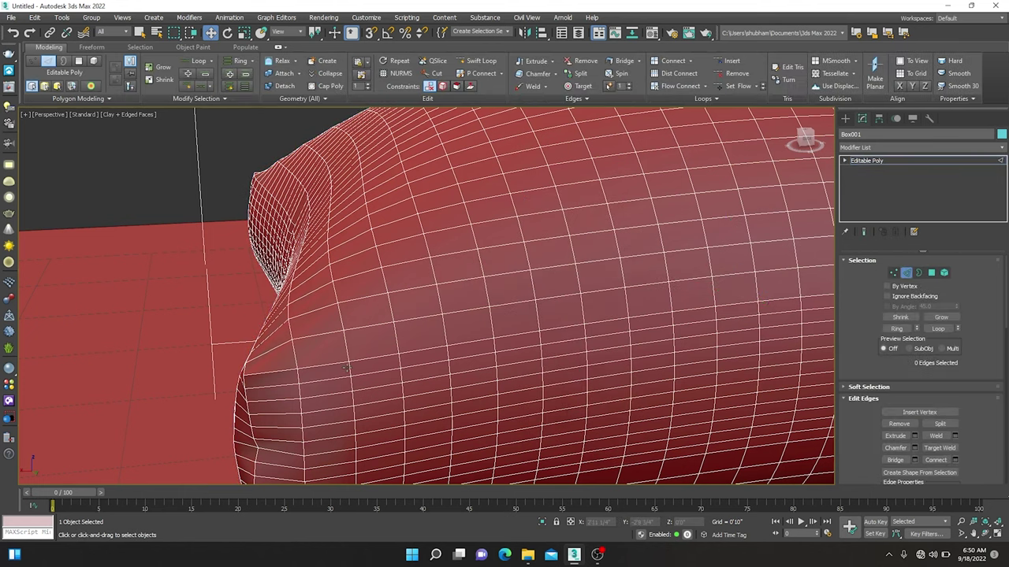
Select the first side edge loops with Ctrl+double-click, removing a stray edge.
{"action": "double_click", "coordinate": [332, 360]}
{"action": "scroll", "coordinate": [225, 386], "scroll_direction": "down", "scroll_amount": 4}
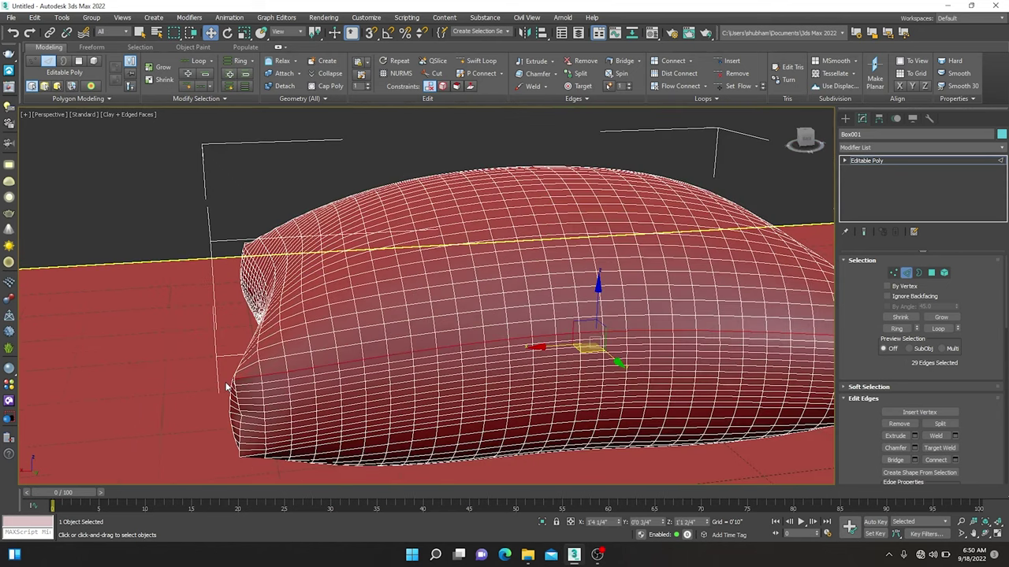
{"action": "scroll", "coordinate": [211, 413], "scroll_direction": "up", "scroll_amount": 3}
{"action": "left_click", "coordinate": [261, 441], "text": "ctrl"}
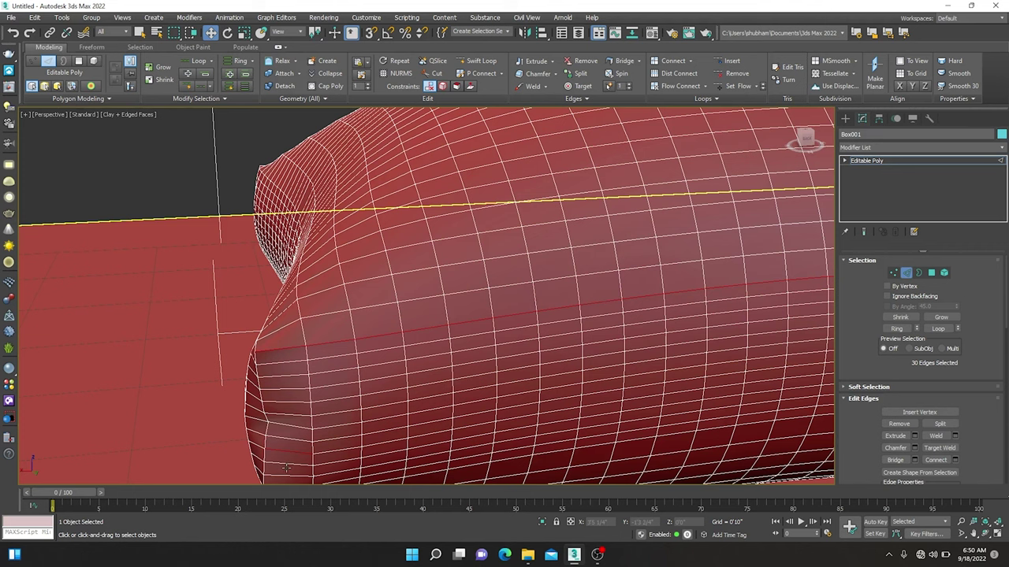
{"action": "left_click", "coordinate": [259, 439], "text": "alt"}
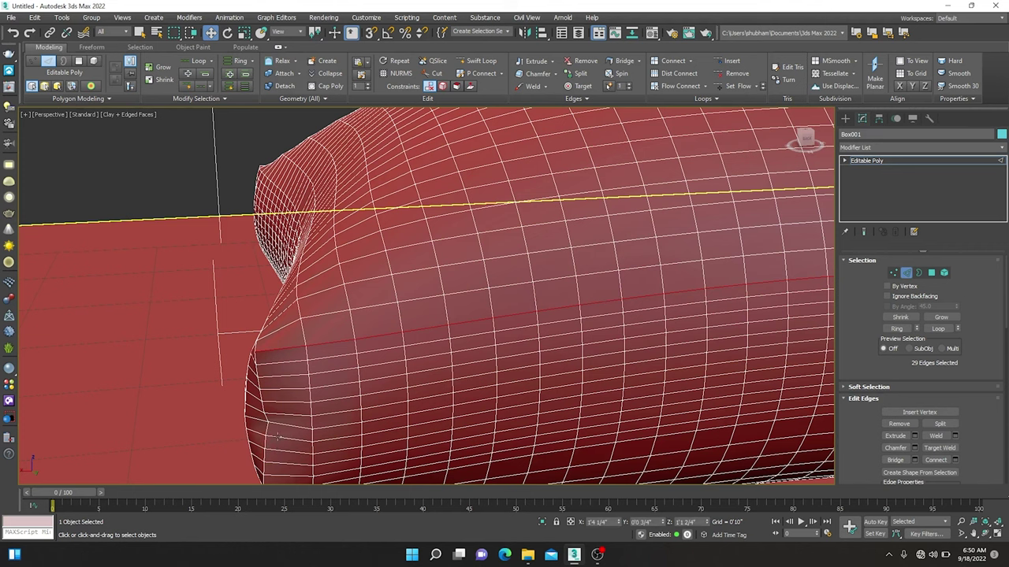
{"action": "double_click", "coordinate": [267, 431], "text": "ctrl"}
{"action": "scroll", "coordinate": [268, 433], "scroll_direction": "down", "scroll_amount": 4}
{"action": "scroll", "coordinate": [272, 438], "scroll_direction": "down", "scroll_amount": 2}
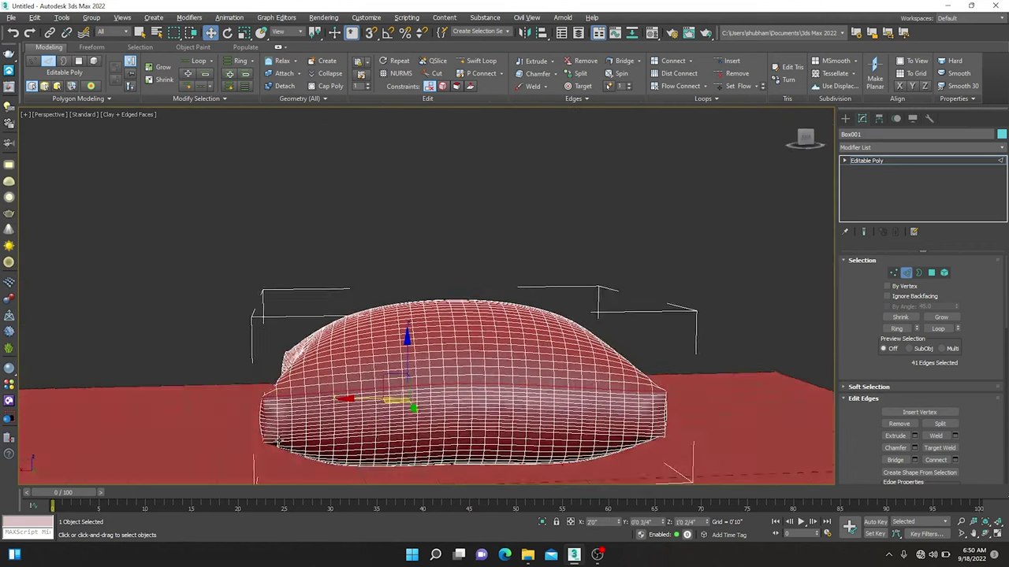
{"action": "scroll", "coordinate": [278, 440], "scroll_direction": "up", "scroll_amount": 2}
{"action": "scroll", "coordinate": [209, 394], "scroll_direction": "up", "scroll_amount": 3}
{"action": "scroll", "coordinate": [189, 362], "scroll_direction": "down", "scroll_amount": 1}
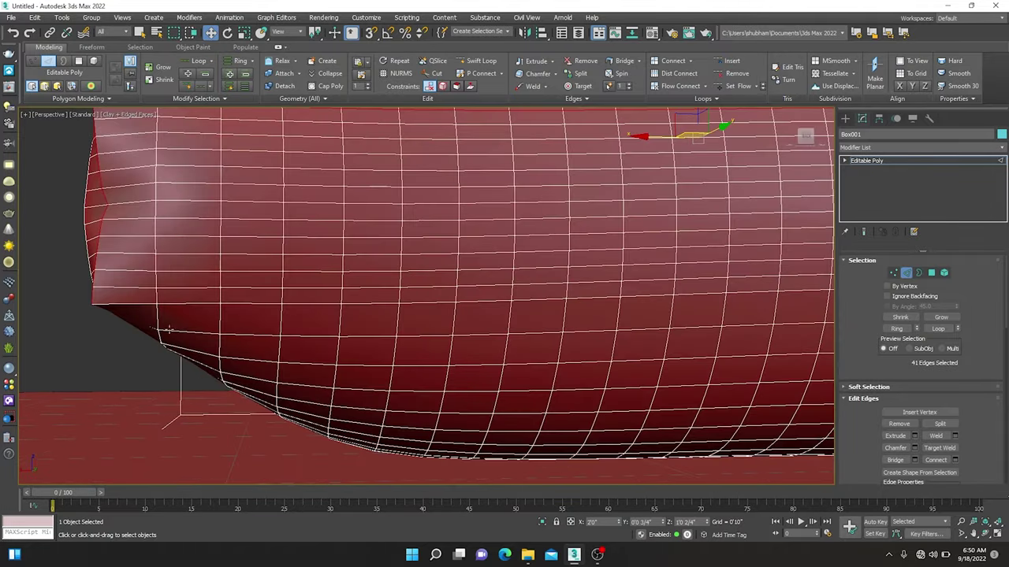
Add edge loops along the cushion's left side, lower corner and corner to the selection.
{"action": "double_click", "coordinate": [115, 306], "text": "ctrl"}
{"action": "scroll", "coordinate": [118, 315], "scroll_direction": "down", "scroll_amount": 4}
{"action": "middle_click_drag", "start_coordinate": [121, 325], "coordinate": [267, 359], "text": "alt"}
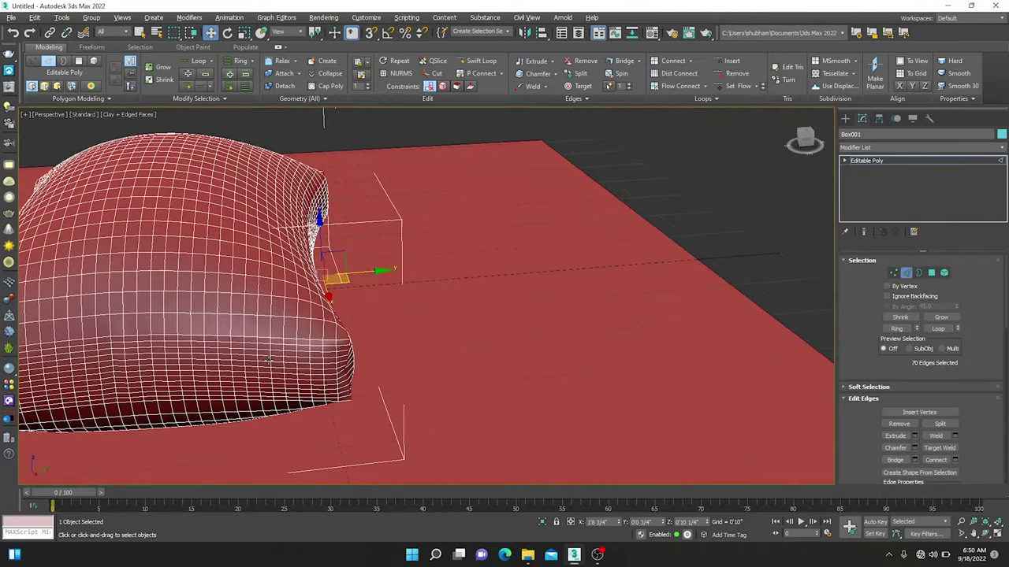
{"action": "scroll", "coordinate": [268, 360], "scroll_direction": "up", "scroll_amount": 1}
{"action": "scroll", "coordinate": [320, 353], "scroll_direction": "up", "scroll_amount": 2}
{"action": "scroll", "coordinate": [372, 323], "scroll_direction": "up", "scroll_amount": 2}
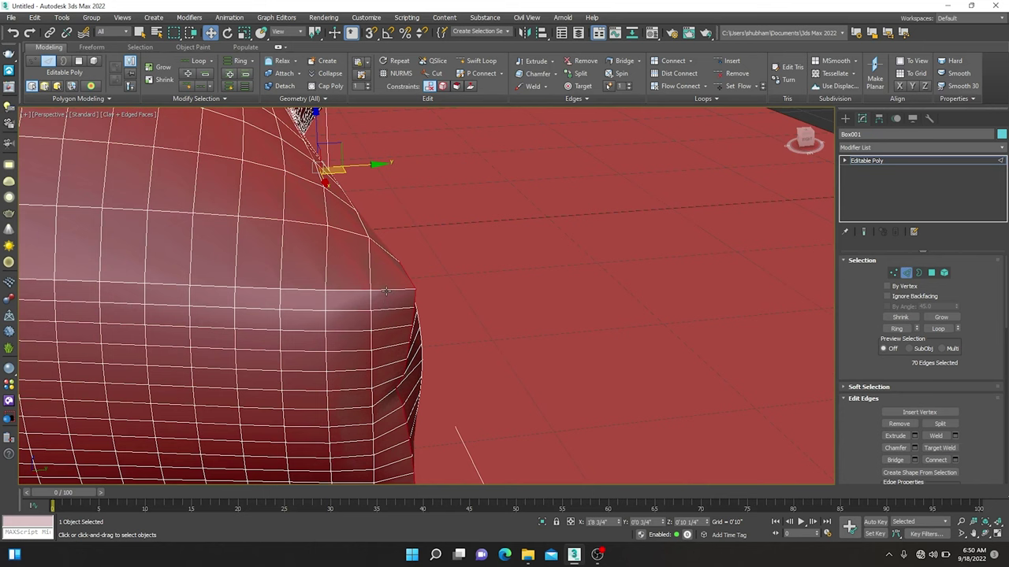
{"action": "double_click", "coordinate": [386, 292], "text": "ctrl"}
{"action": "middle_click_drag", "start_coordinate": [387, 288], "coordinate": [334, 335], "text": "alt"}
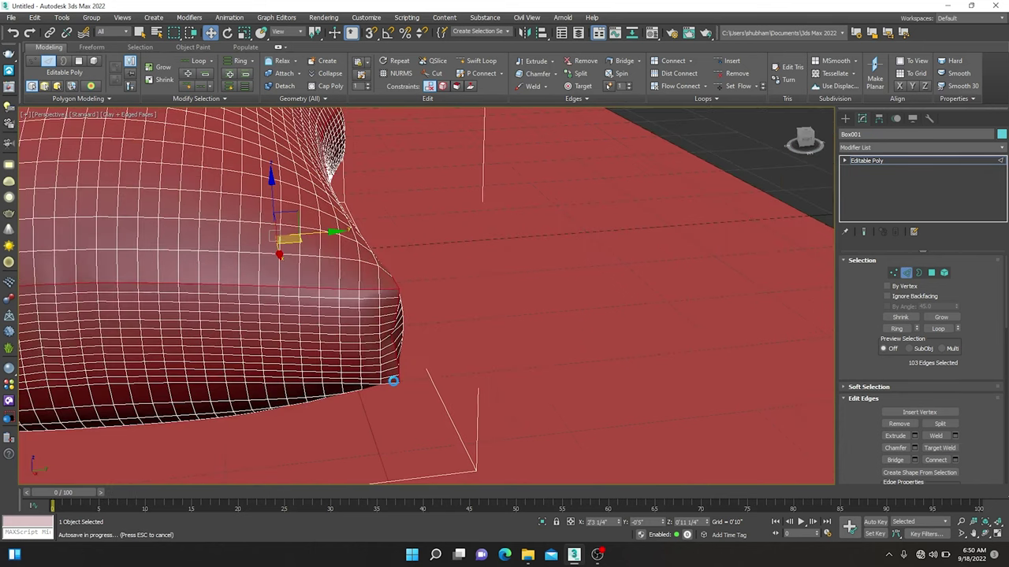
{"action": "scroll", "coordinate": [394, 381], "scroll_direction": "up", "scroll_amount": 2}
{"action": "scroll", "coordinate": [371, 399], "scroll_direction": "up", "scroll_amount": 3}
{"action": "double_click", "coordinate": [386, 343], "text": "ctrl"}
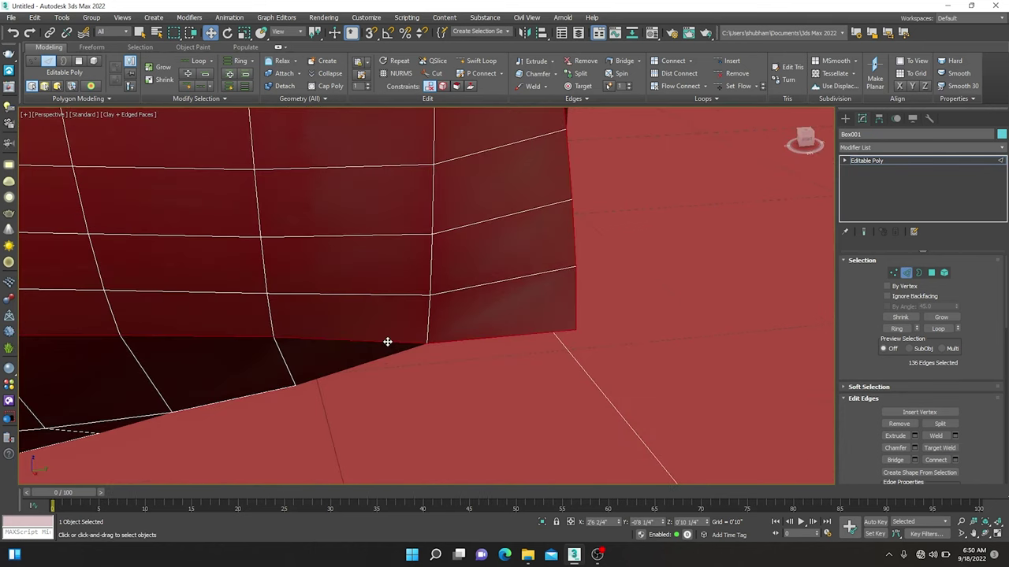
{"action": "scroll", "coordinate": [387, 342], "scroll_direction": "down", "scroll_amount": 2}
{"action": "scroll", "coordinate": [387, 342], "scroll_direction": "down", "scroll_amount": 4}
{"action": "middle_click_drag", "start_coordinate": [223, 356], "coordinate": [304, 354], "text": "alt"}
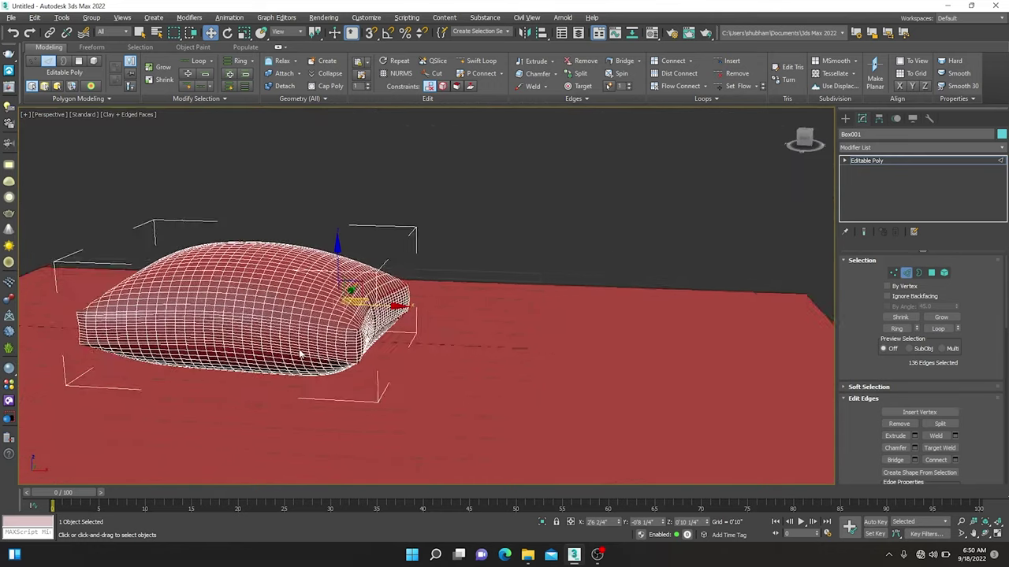
{"action": "scroll", "coordinate": [315, 354], "scroll_direction": "up", "scroll_amount": 2}
{"action": "scroll", "coordinate": [331, 353], "scroll_direction": "up", "scroll_amount": 3}
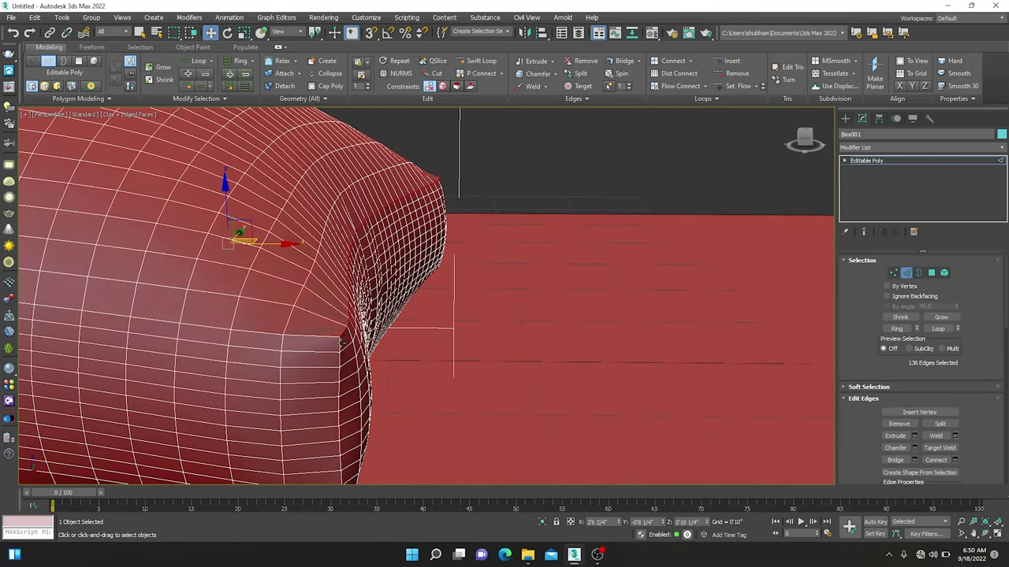
{"action": "double_click", "coordinate": [340, 342], "text": "ctrl"}
Add the remaining vertical, horizontal and bottom edge loops, reaching 296 selected edges.
{"action": "double_click", "coordinate": [311, 336], "text": "ctrl"}
{"action": "scroll", "coordinate": [316, 339], "scroll_direction": "down", "scroll_amount": 3}
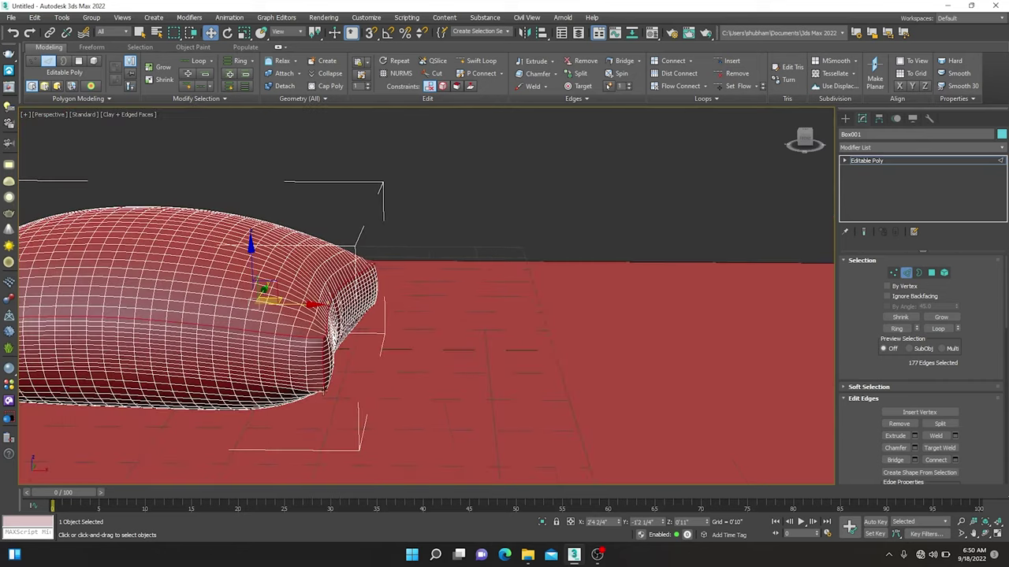
{"action": "scroll", "coordinate": [319, 352], "scroll_direction": "up", "scroll_amount": 3}
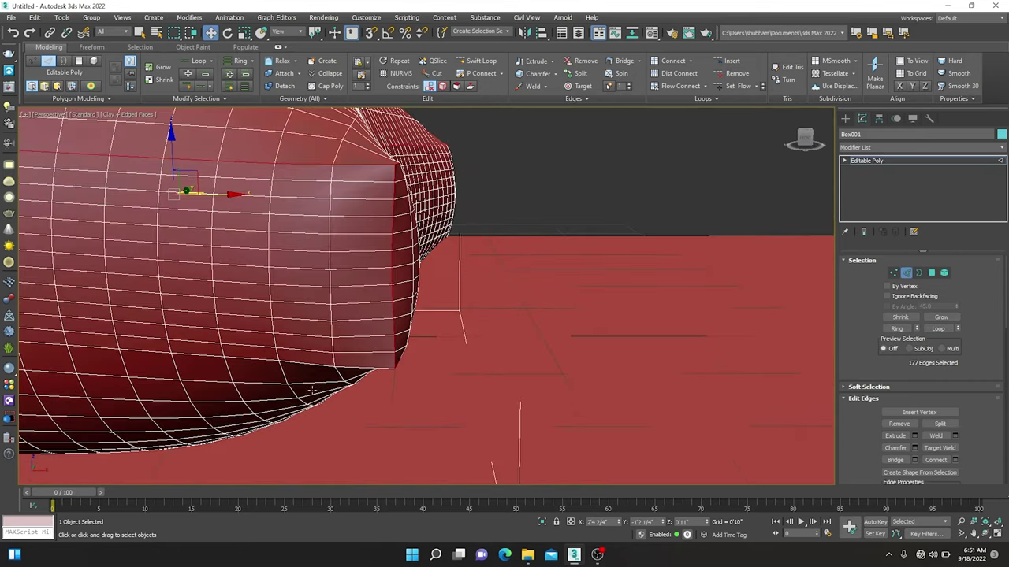
{"action": "double_click", "coordinate": [364, 368], "text": "ctrl"}
{"action": "scroll", "coordinate": [364, 368], "scroll_direction": "down", "scroll_amount": 3}
{"action": "scroll", "coordinate": [362, 365], "scroll_direction": "down", "scroll_amount": 3}
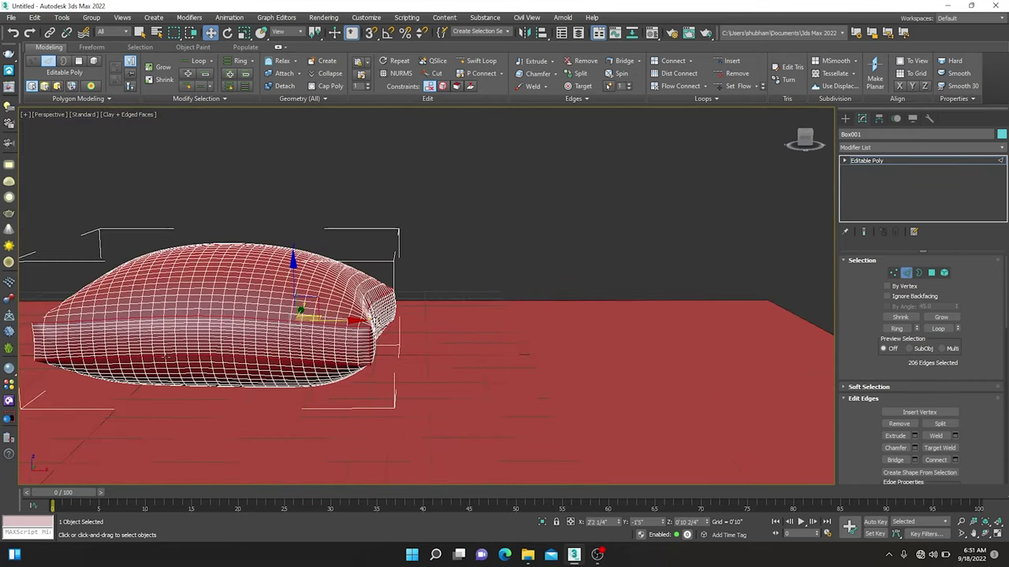
{"action": "middle_click_drag", "start_coordinate": [304, 315], "coordinate": [308, 328], "text": "alt"}
{"action": "scroll", "coordinate": [308, 328], "scroll_direction": "up", "scroll_amount": 2}
{"action": "scroll", "coordinate": [331, 315], "scroll_direction": "up", "scroll_amount": 2}
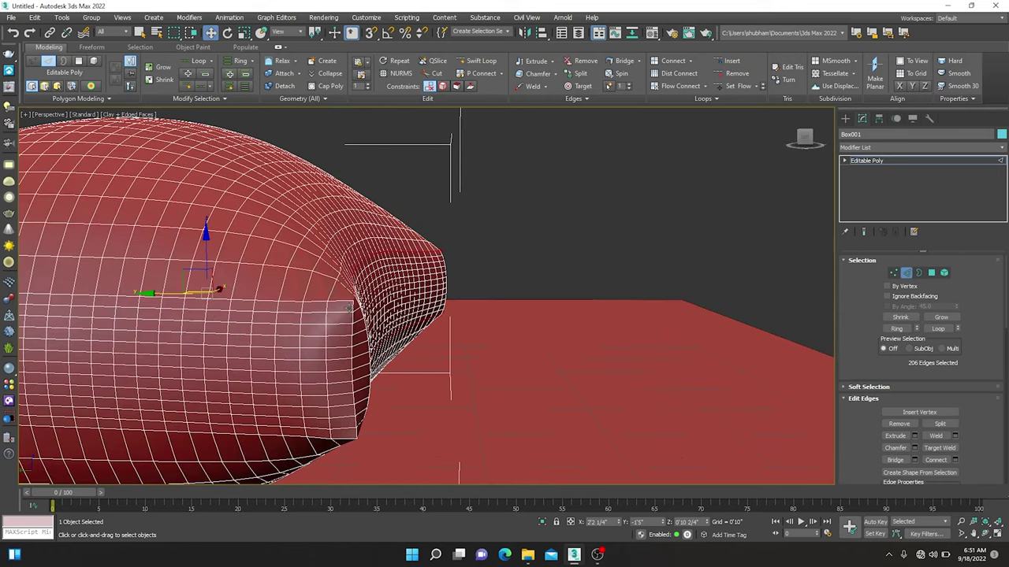
{"action": "scroll", "coordinate": [350, 309], "scroll_direction": "up", "scroll_amount": 2}
{"action": "double_click", "coordinate": [355, 308], "text": "ctrl"}
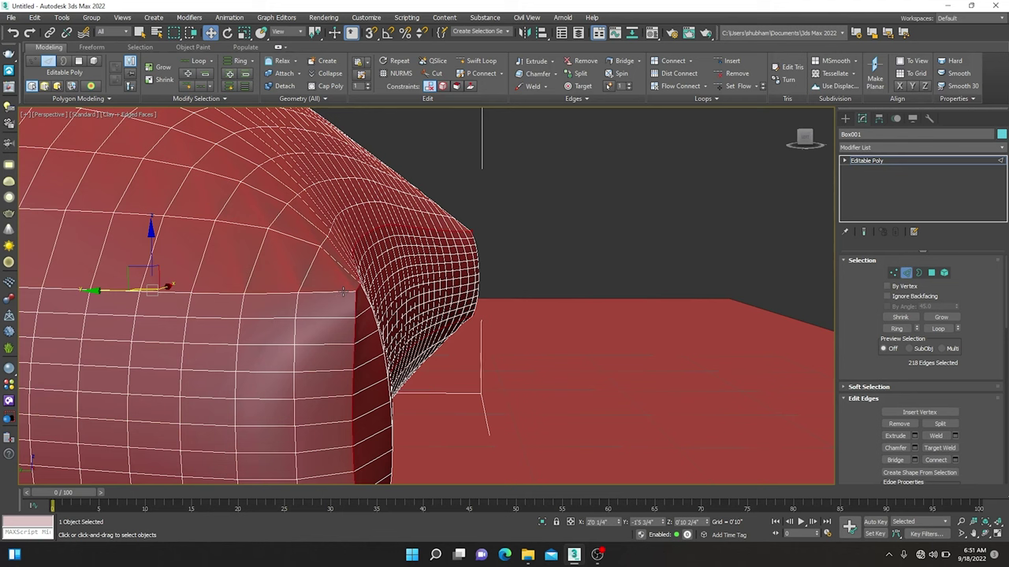
{"action": "double_click", "coordinate": [343, 293], "text": "ctrl"}
{"action": "scroll", "coordinate": [343, 293], "scroll_direction": "down", "scroll_amount": 2}
{"action": "mouse_move", "coordinate": [342, 290]}
{"action": "middle_mouse_down", "text": "alt"}
{"action": "mouse_move", "coordinate": [314, 433]}
{"action": "mouse_move", "coordinate": [291, 402]}
{"action": "mouse_move", "coordinate": [295, 424]}
{"action": "middle_mouse_up", "text": "alt"}
{"action": "double_click", "coordinate": [319, 428], "text": "ctrl"}
{"action": "scroll", "coordinate": [319, 428], "scroll_direction": "down", "scroll_amount": 5}
{"action": "scroll", "coordinate": [295, 384], "scroll_direction": "up", "scroll_amount": 6}
{"action": "double_click", "coordinate": [311, 371], "text": "ctrl"}
{"action": "scroll", "coordinate": [310, 371], "scroll_direction": "down", "scroll_amount": 3}
{"action": "mouse_move", "coordinate": [272, 467]}
{"action": "middle_mouse_down", "text": "alt"}
{"action": "mouse_move", "coordinate": [320, 439]}
{"action": "mouse_move", "coordinate": [365, 437]}
{"action": "mouse_move", "coordinate": [394, 371]}
{"action": "middle_mouse_up", "text": "alt"}
Extrude the selected edge loop with the Extrude Edges caddy, trying out seam height and width.
{"action": "right_click", "coordinate": [394, 371]}
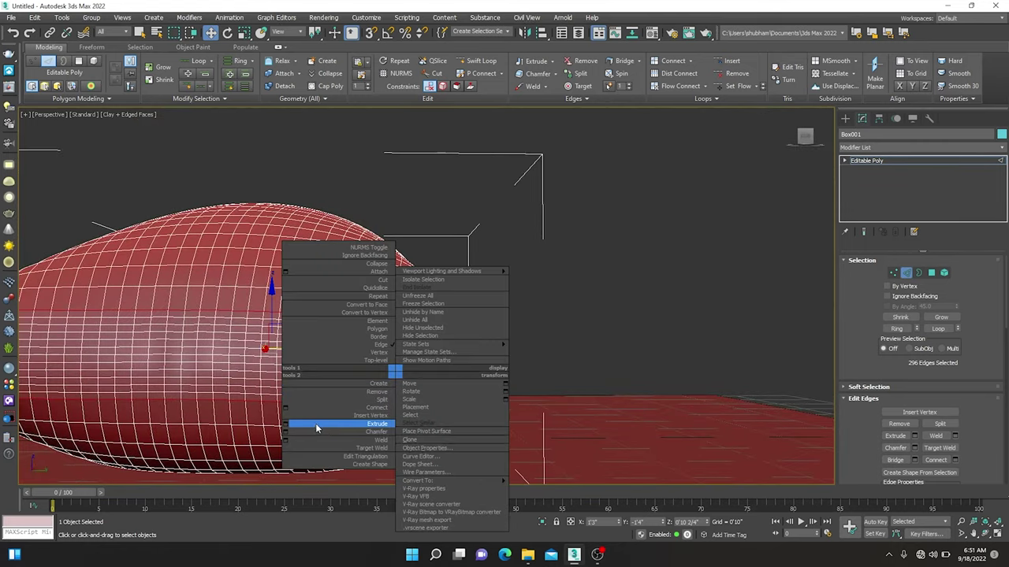
{"action": "left_click", "coordinate": [286, 426]}
{"action": "mouse_move", "coordinate": [357, 410]}
{"action": "middle_mouse_down", "text": "alt"}
{"action": "mouse_move", "coordinate": [316, 441]}
{"action": "mouse_move", "coordinate": [339, 410]}
{"action": "middle_mouse_up", "text": "alt"}
{"action": "scroll", "coordinate": [339, 409], "scroll_direction": "down", "scroll_amount": 2}
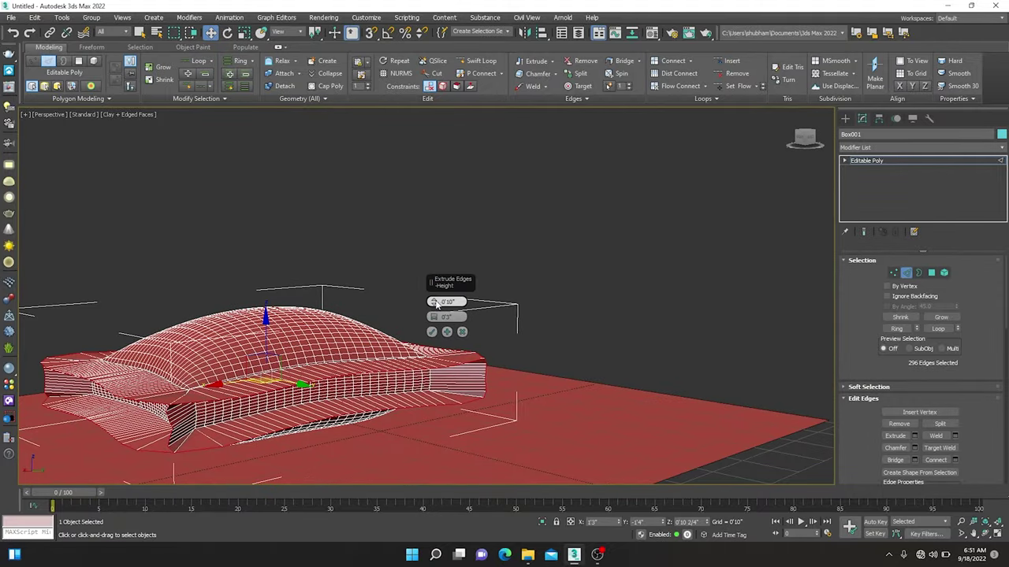
{"action": "left_click_drag", "start_coordinate": [438, 306], "coordinate": [382, 363]}
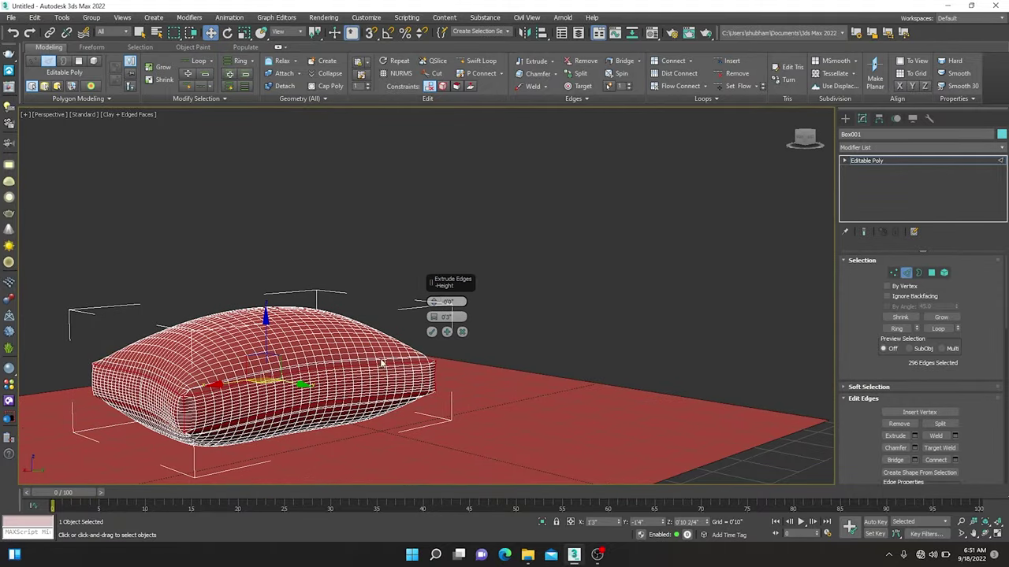
{"action": "scroll", "coordinate": [381, 364], "scroll_direction": "up", "scroll_amount": 3}
{"action": "middle_click_drag", "start_coordinate": [382, 363], "coordinate": [292, 402], "text": "alt"}
{"action": "scroll", "coordinate": [286, 406], "scroll_direction": "up", "scroll_amount": 2}
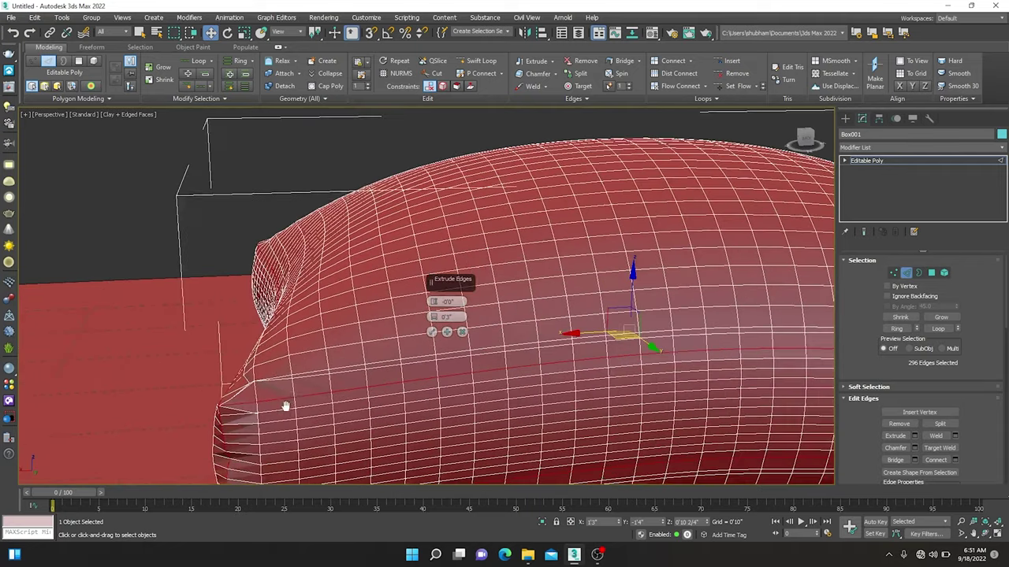
{"action": "scroll", "coordinate": [286, 405], "scroll_direction": "up", "scroll_amount": 3}
{"action": "left_click_drag", "start_coordinate": [432, 302], "coordinate": [431, 293]}
{"action": "middle_click_drag", "start_coordinate": [426, 269], "coordinate": [430, 282], "text": "alt"}
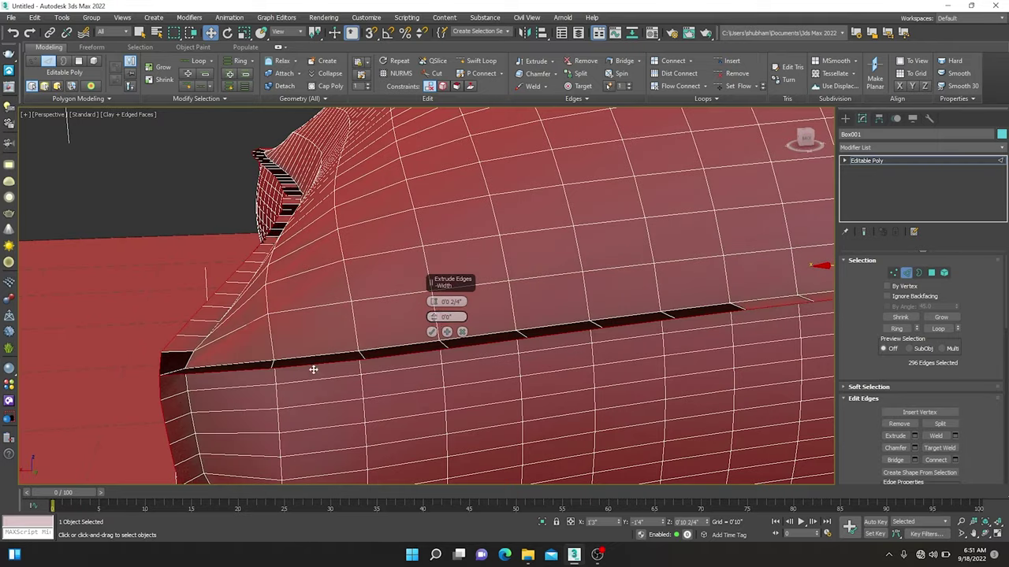
{"action": "scroll", "coordinate": [217, 369], "scroll_direction": "up", "scroll_amount": 2}
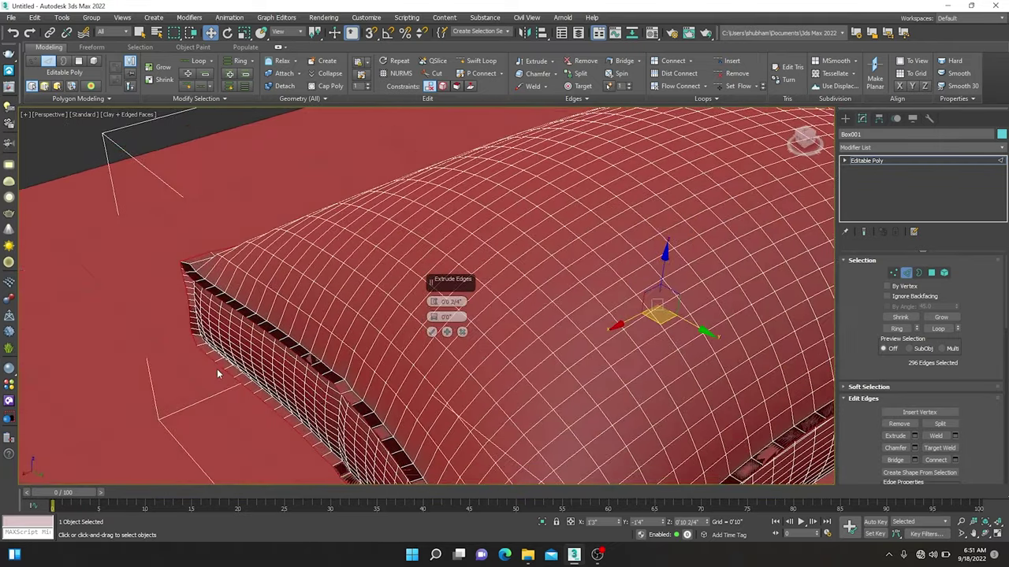
{"action": "scroll", "coordinate": [216, 369], "scroll_direction": "up", "scroll_amount": 2}
{"action": "left_click_drag", "start_coordinate": [432, 304], "coordinate": [435, 282]}
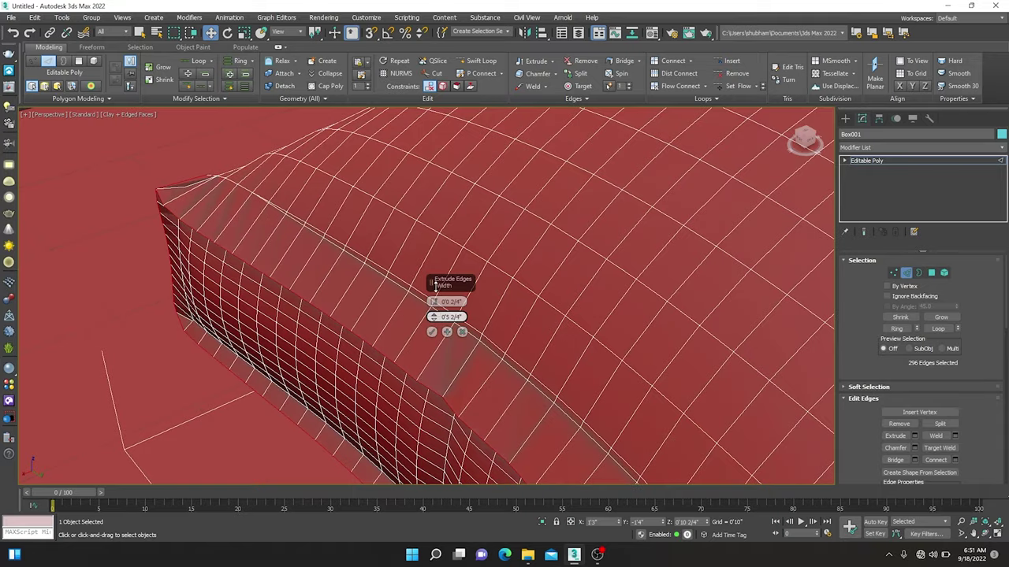
{"action": "middle_click_drag", "start_coordinate": [435, 281], "coordinate": [297, 287], "text": "alt"}
{"action": "mouse_move", "coordinate": [286, 284]}
{"action": "middle_mouse_down", "text": "alt"}
{"action": "mouse_move", "coordinate": [327, 286]}
{"action": "mouse_move", "coordinate": [353, 403]}
{"action": "mouse_move", "coordinate": [331, 354]}
{"action": "middle_mouse_up", "text": "alt"}
{"action": "scroll", "coordinate": [327, 286], "scroll_direction": "down", "scroll_amount": 5}
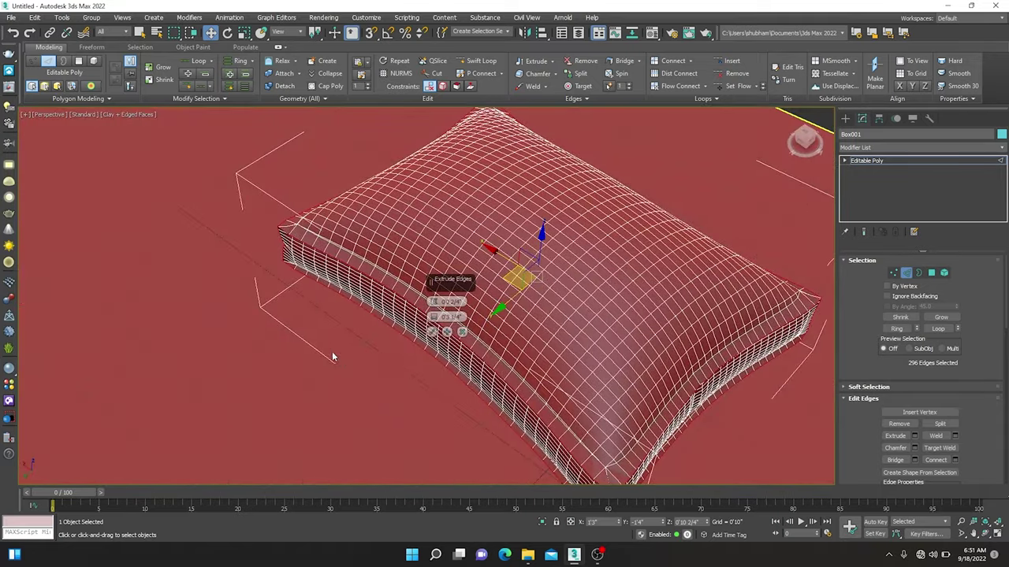
{"action": "scroll", "coordinate": [408, 284], "scroll_direction": "up", "scroll_amount": 5}
Set the seam extrusion to Height 0'1 1/4" and Width 0'5 3/4" and confirm it.
{"action": "left_click_drag", "start_coordinate": [432, 303], "coordinate": [432, 301]}
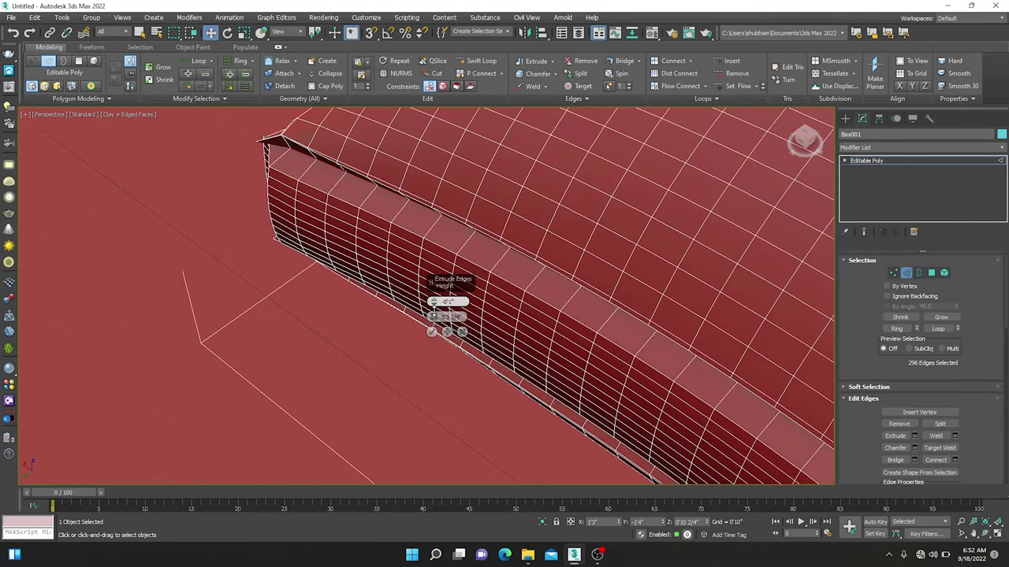
{"action": "right_click", "coordinate": [433, 302]}
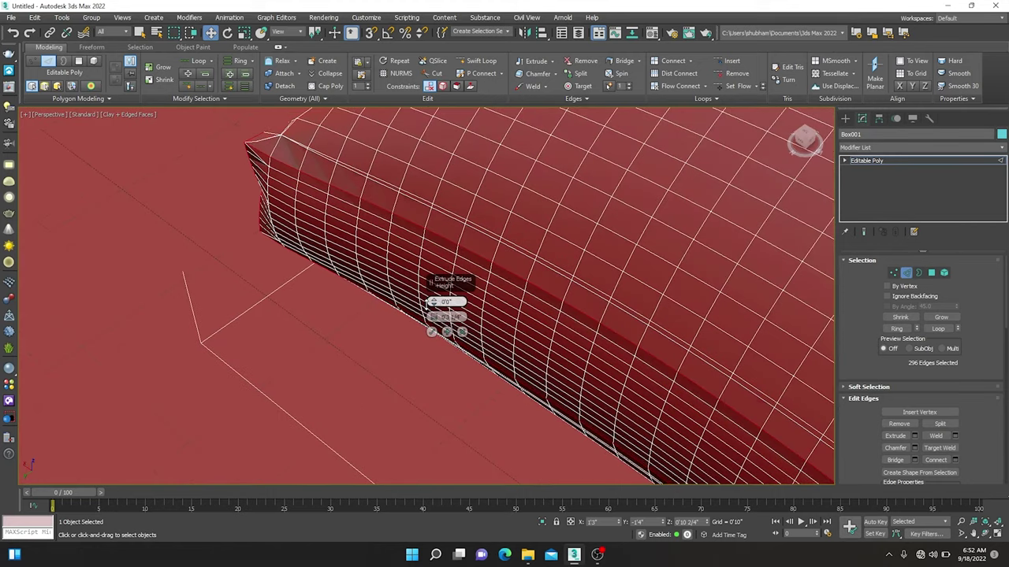
{"action": "left_click_drag", "start_coordinate": [433, 302], "coordinate": [433, 296]}
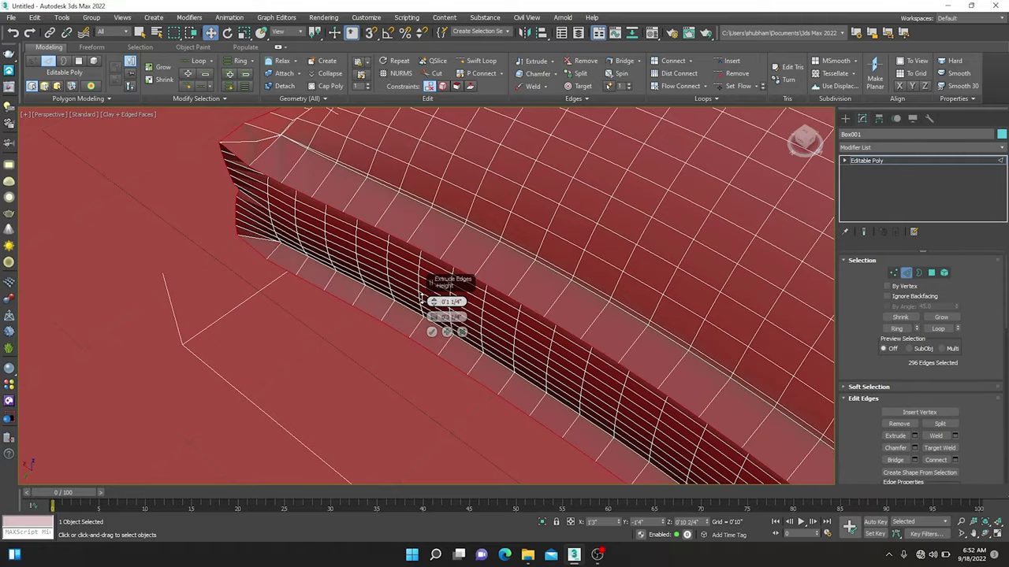
{"action": "scroll", "coordinate": [349, 231], "scroll_direction": "down", "scroll_amount": 2}
{"action": "scroll", "coordinate": [349, 232], "scroll_direction": "down", "scroll_amount": 3}
{"action": "scroll", "coordinate": [360, 260], "scroll_direction": "down", "scroll_amount": 2}
{"action": "scroll", "coordinate": [356, 256], "scroll_direction": "down", "scroll_amount": 5}
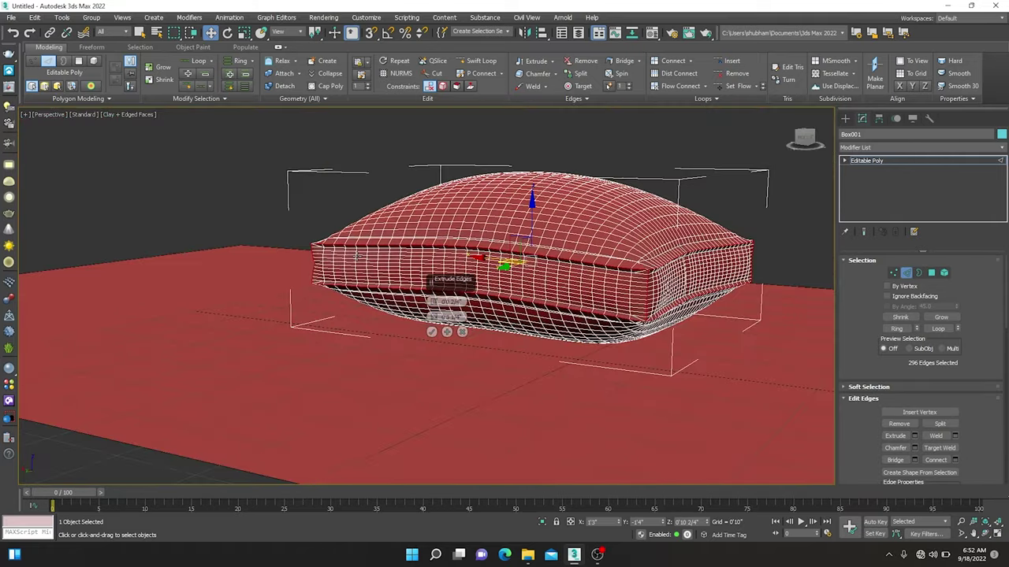
{"action": "middle_click_drag", "start_coordinate": [356, 255], "coordinate": [309, 369], "text": "alt"}
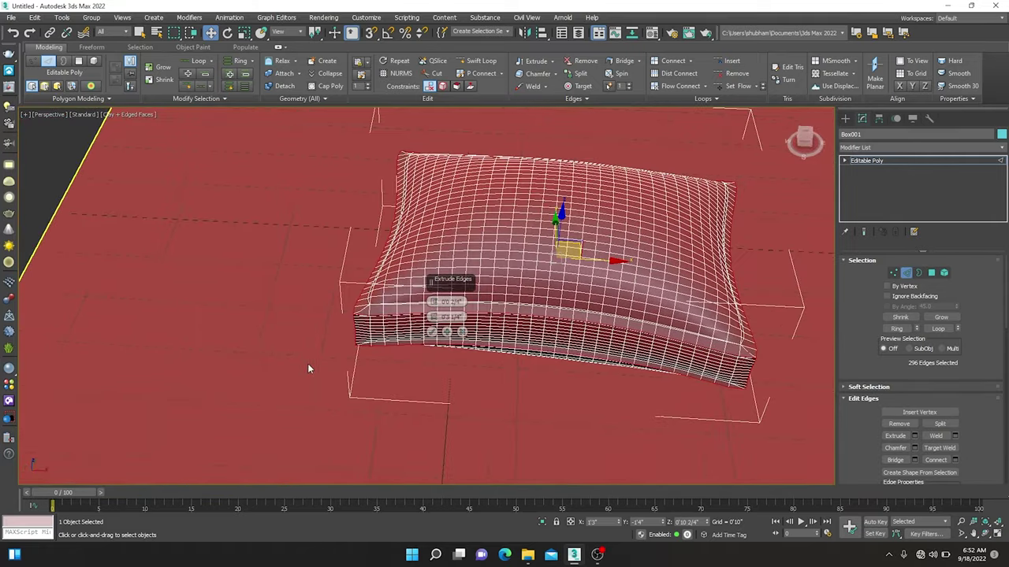
{"action": "left_click_drag", "start_coordinate": [432, 316], "coordinate": [430, 291]}
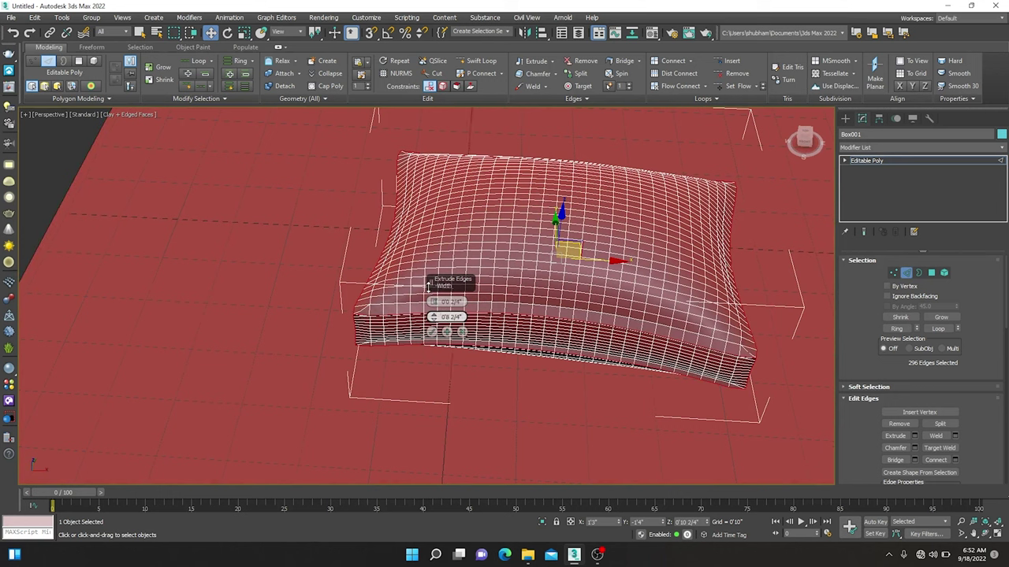
{"action": "left_click", "coordinate": [432, 332]}
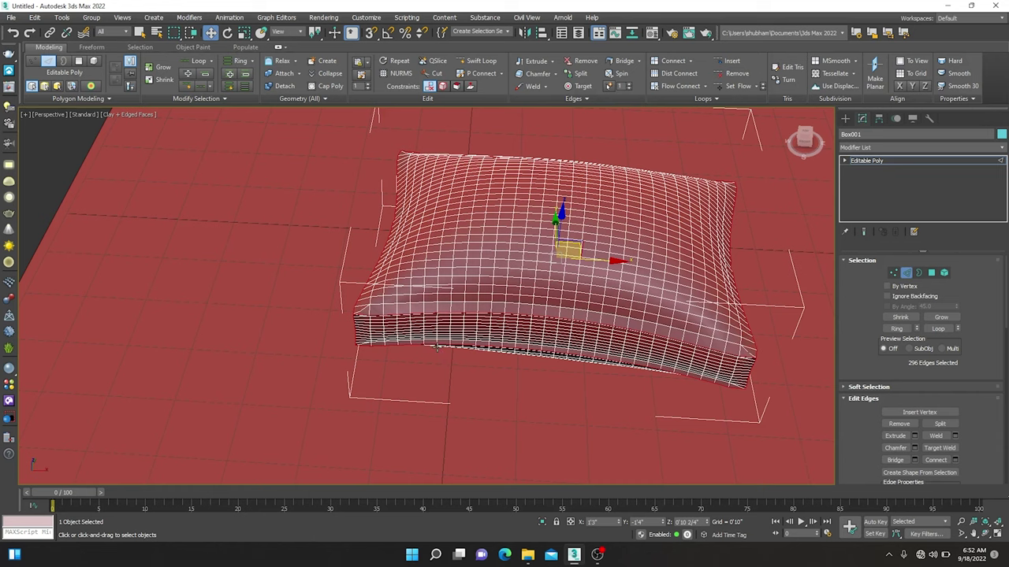
Turn off edged-faces display with F4 and deselect the seam edges to view the ridge.
{"action": "key", "text": "F4"}
{"action": "mouse_move", "coordinate": [355, 378]}
{"action": "middle_mouse_down", "text": "alt"}
{"action": "mouse_move", "coordinate": [388, 349]}
{"action": "mouse_move", "coordinate": [396, 321]}
{"action": "mouse_move", "coordinate": [529, 349]}
{"action": "mouse_move", "coordinate": [623, 348]}
{"action": "mouse_move", "coordinate": [473, 331]}
{"action": "mouse_move", "coordinate": [456, 345]}
{"action": "mouse_move", "coordinate": [198, 211]}
{"action": "middle_mouse_up", "text": "alt"}
{"action": "scroll", "coordinate": [473, 331], "scroll_direction": "up", "scroll_amount": 5}
{"action": "scroll", "coordinate": [473, 331], "scroll_direction": "down", "scroll_amount": 4}
{"action": "left_click", "coordinate": [198, 211]}
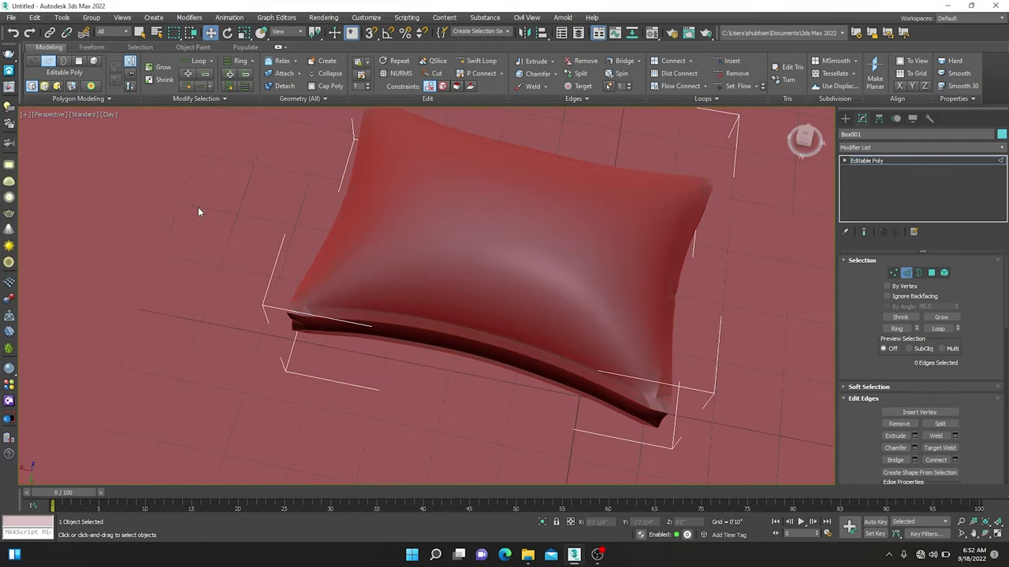
{"action": "scroll", "coordinate": [668, 216], "scroll_direction": "down", "scroll_amount": 5}
{"action": "mouse_move", "coordinate": [667, 216]}
{"action": "middle_mouse_down", "text": "alt"}
{"action": "mouse_move", "coordinate": [646, 260]}
{"action": "mouse_move", "coordinate": [678, 229]}
{"action": "mouse_move", "coordinate": [709, 221]}
{"action": "middle_mouse_up", "text": "alt"}
Leave edge mode and add a MeshSmooth modifier to Box001.
{"action": "left_click", "coordinate": [973, 160]}
{"action": "left_click", "coordinate": [1001, 147]}
{"action": "key", "text": "m"}
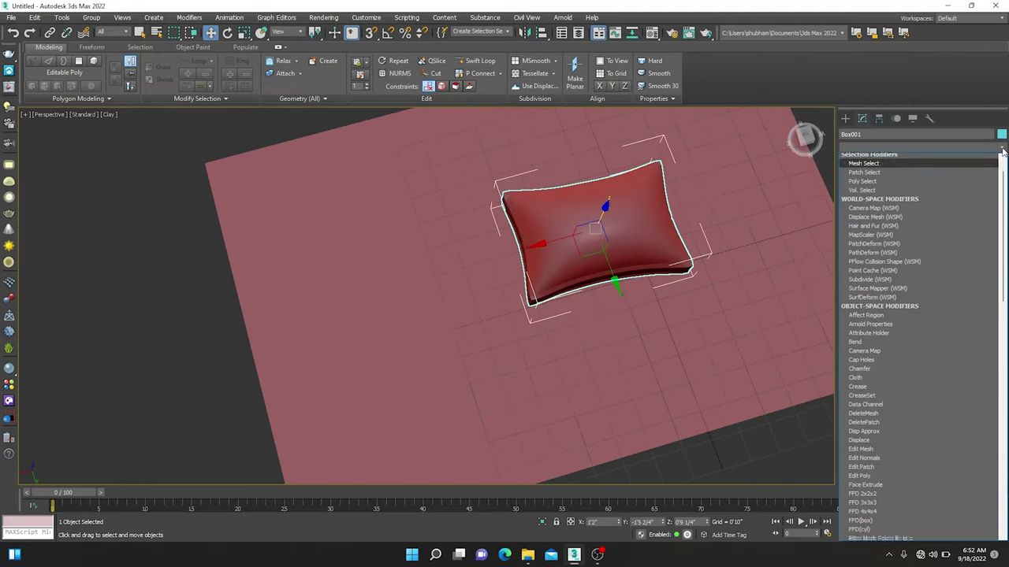
{"action": "key", "text": "m"}
{"action": "key", "text": "m"}
{"action": "key", "text": "m"}
{"action": "key", "text": "m"}
{"action": "key", "text": "m"}
{"action": "key", "text": "m"}
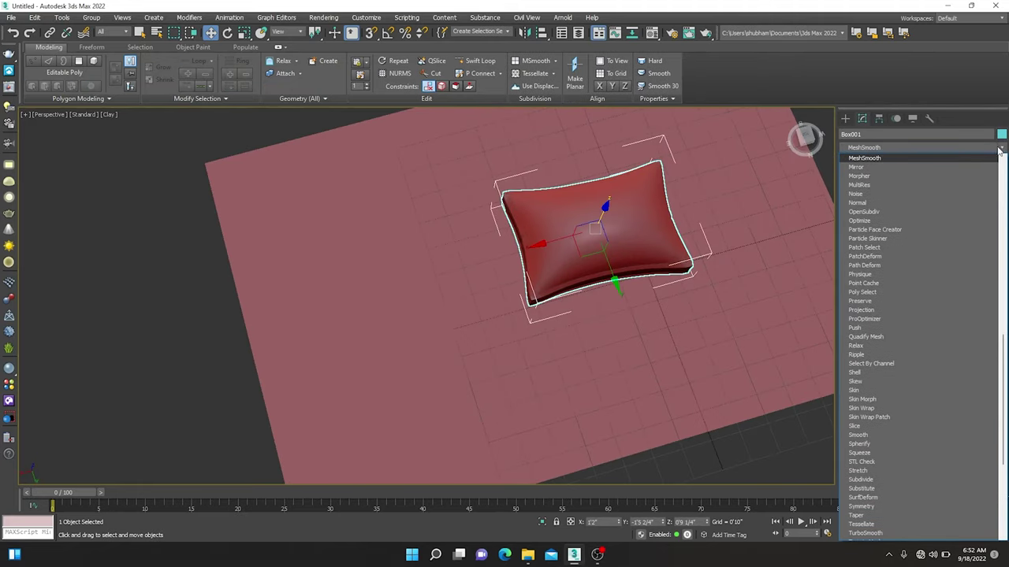
{"action": "key", "text": "Return"}
Orbit around the smoothed cushion to inspect it from diagonal and side angles.
{"action": "scroll", "coordinate": [563, 263], "scroll_direction": "up", "scroll_amount": 10}
{"action": "mouse_move", "coordinate": [563, 263]}
{"action": "middle_mouse_down"}
{"action": "mouse_move", "coordinate": [457, 266]}
{"action": "mouse_move", "coordinate": [402, 244]}
{"action": "middle_mouse_up"}
{"action": "scroll", "coordinate": [541, 281], "scroll_direction": "down", "scroll_amount": 5}
{"action": "scroll", "coordinate": [604, 239], "scroll_direction": "down", "scroll_amount": 5}
{"action": "mouse_move", "coordinate": [603, 239]}
{"action": "middle_mouse_down", "text": "alt"}
{"action": "mouse_move", "coordinate": [651, 298]}
{"action": "mouse_move", "coordinate": [623, 275]}
{"action": "mouse_move", "coordinate": [587, 275]}
{"action": "middle_mouse_up", "text": "alt"}
{"action": "scroll", "coordinate": [587, 274], "scroll_direction": "up", "scroll_amount": 3}
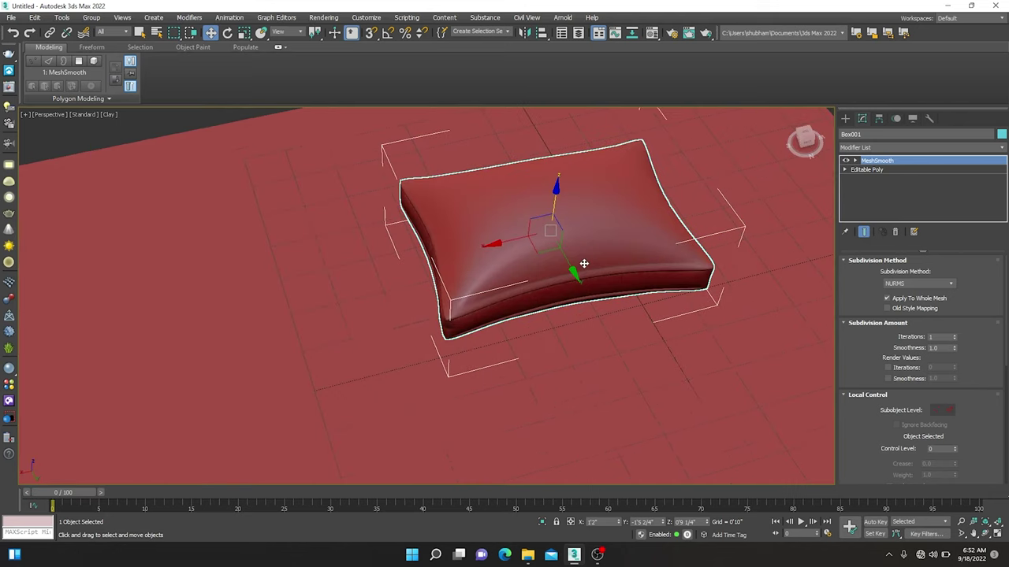
{"action": "scroll", "coordinate": [586, 274], "scroll_direction": "up", "scroll_amount": 3}
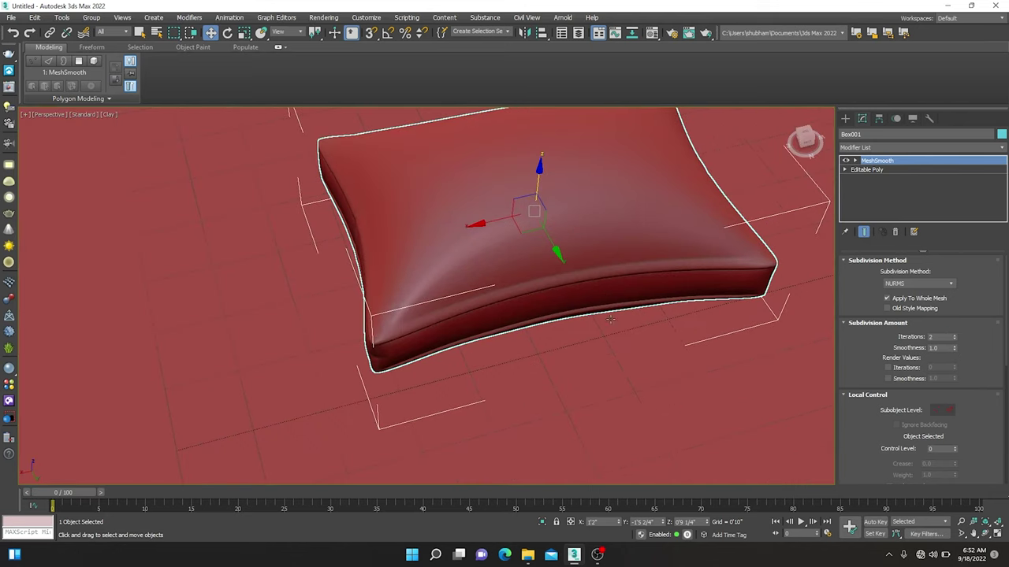
{"action": "mouse_move", "coordinate": [596, 329]}
{"action": "middle_mouse_down", "text": "alt"}
{"action": "mouse_move", "coordinate": [692, 359]}
{"action": "mouse_move", "coordinate": [622, 323]}
{"action": "mouse_move", "coordinate": [581, 266]}
{"action": "mouse_move", "coordinate": [595, 292]}
{"action": "mouse_move", "coordinate": [611, 285]}
{"action": "middle_mouse_up", "text": "alt"}
{"action": "scroll", "coordinate": [598, 313], "scroll_direction": "down", "scroll_amount": 3}
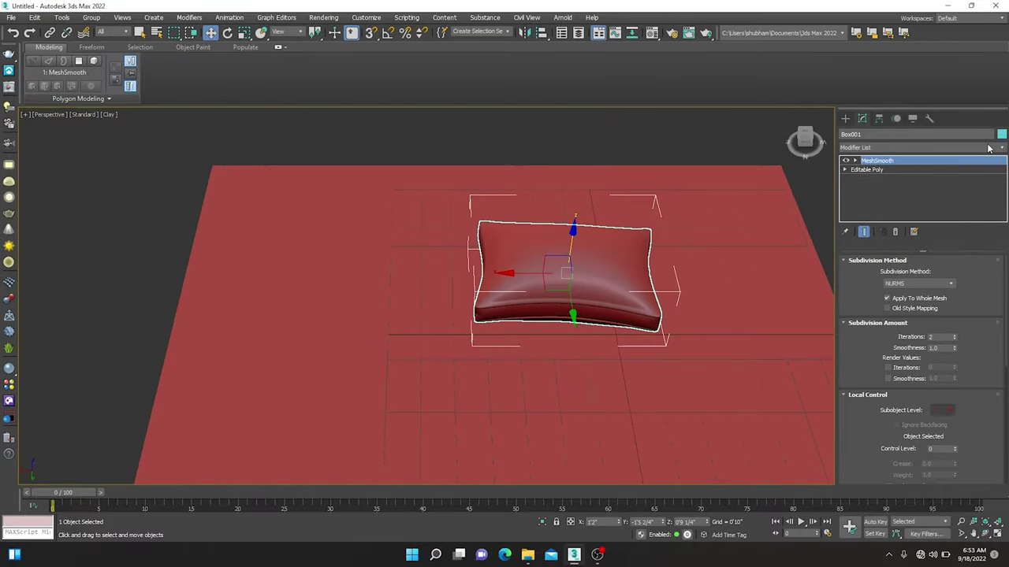
Add an FFD 4x4x4 modifier to the cushion above MeshSmooth.
{"action": "left_click", "coordinate": [1001, 147]}
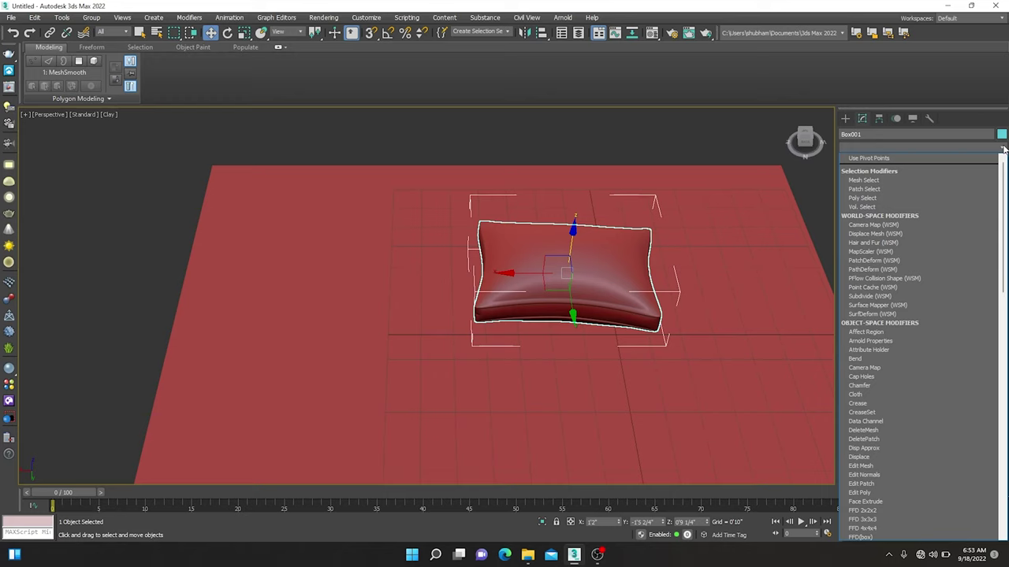
{"action": "key", "text": "u"}
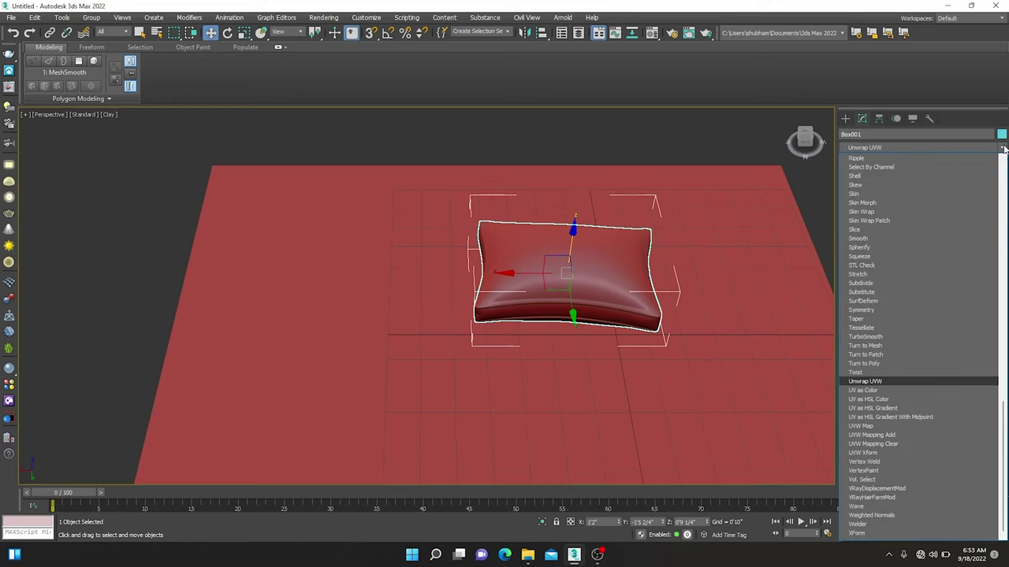
{"action": "left_click", "coordinate": [1004, 148]}
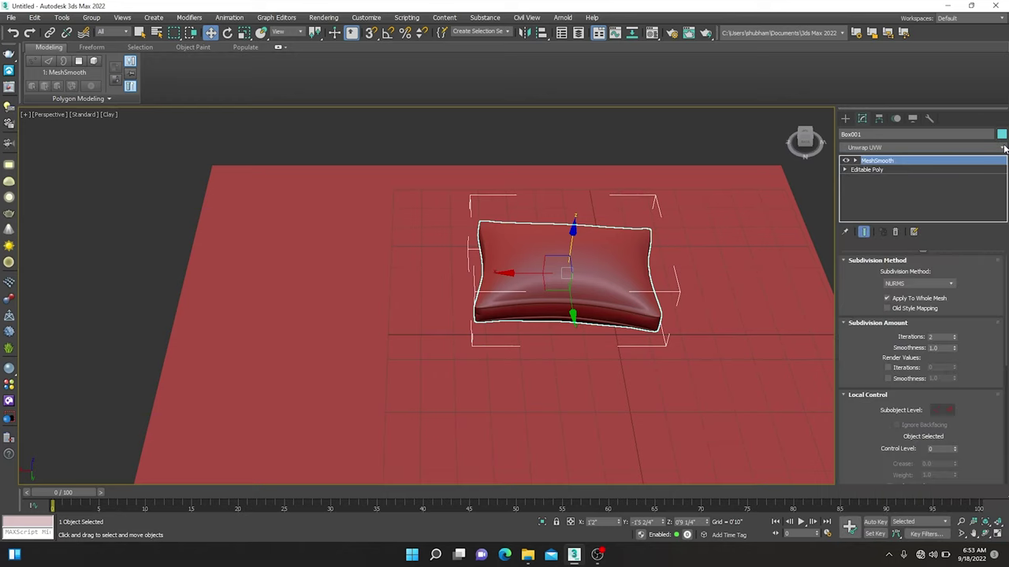
{"action": "left_click", "coordinate": [1003, 147]}
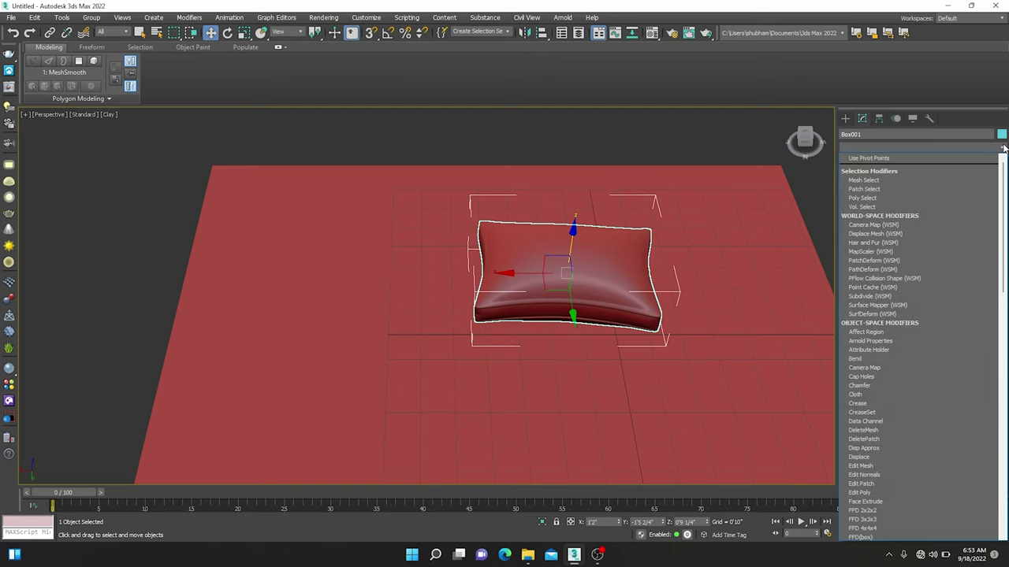
{"action": "key", "text": "Down"}
{"action": "key", "text": "Down"}
{"action": "key", "text": "Down"}
{"action": "key", "text": "Down"}
{"action": "key", "text": "Down"}
{"action": "key", "text": "Down"}
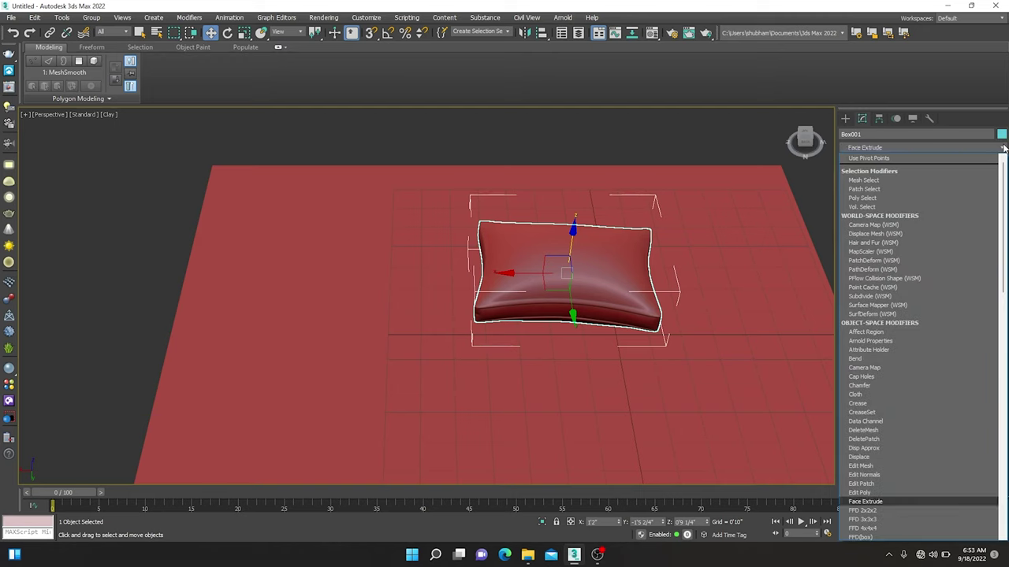
{"action": "key", "text": "Down"}
{"action": "key", "text": "Down"}
{"action": "key", "text": "Down"}
{"action": "key", "text": "Return"}
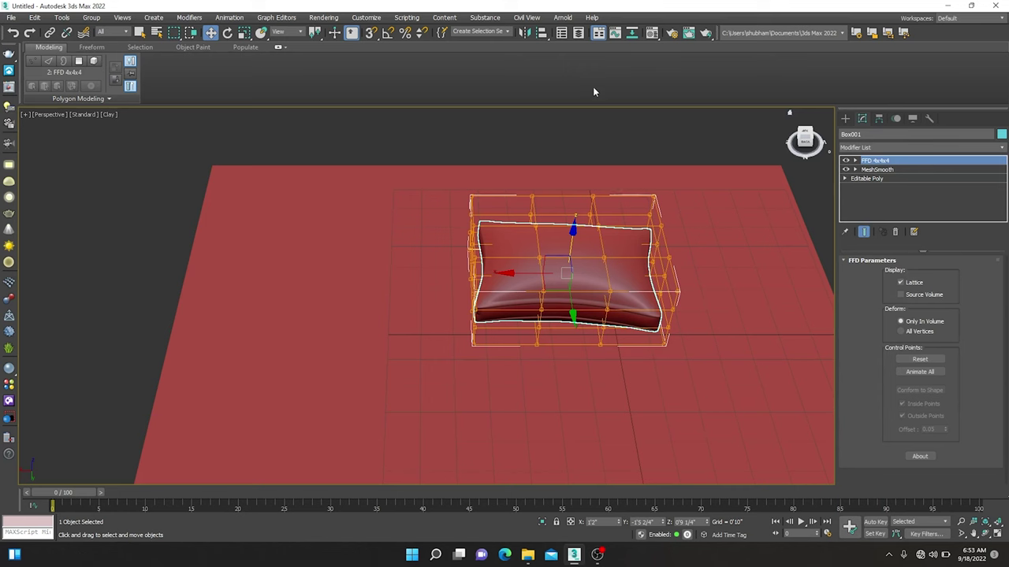
Reselect the cushion and enter the FFD's Control Points sub-object mode.
{"action": "middle_click_drag", "start_coordinate": [612, 226], "coordinate": [606, 213], "text": "alt"}
{"action": "scroll", "coordinate": [606, 213], "scroll_direction": "up", "scroll_amount": 5}
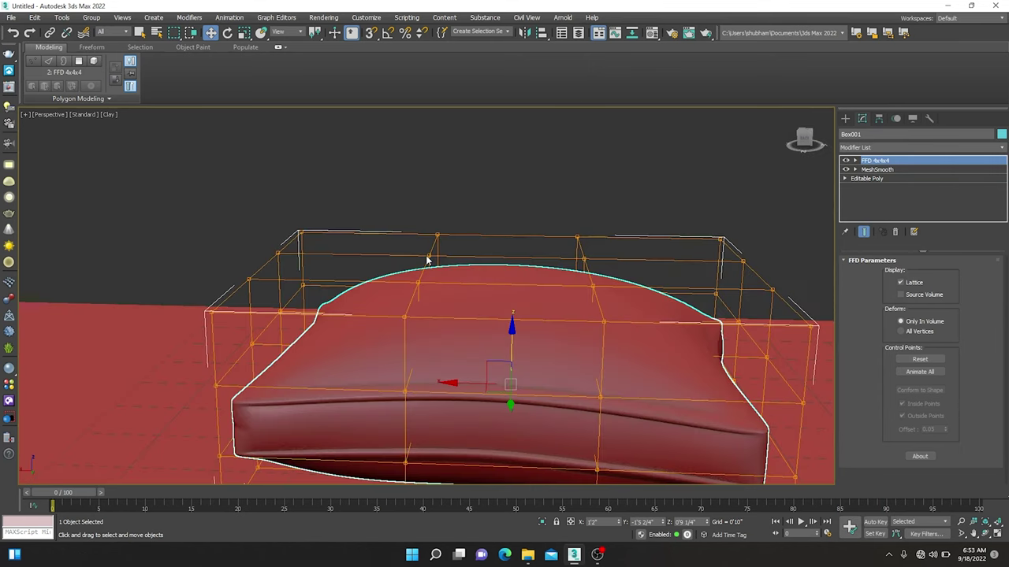
{"action": "left_click", "coordinate": [426, 260]}
{"action": "left_click", "coordinate": [461, 288]}
{"action": "left_click_drag", "start_coordinate": [608, 307], "coordinate": [606, 305]}
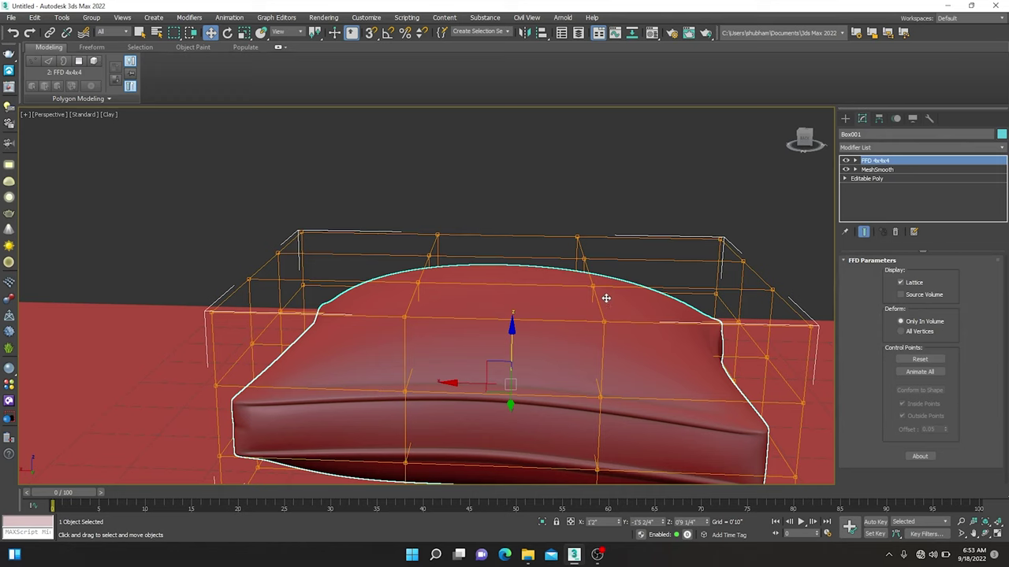
{"action": "left_click", "coordinate": [855, 161]}
{"action": "left_click", "coordinate": [871, 171]}
Select four top control points and move them down to flatten the cushion's top.
{"action": "left_click", "coordinate": [427, 259]}
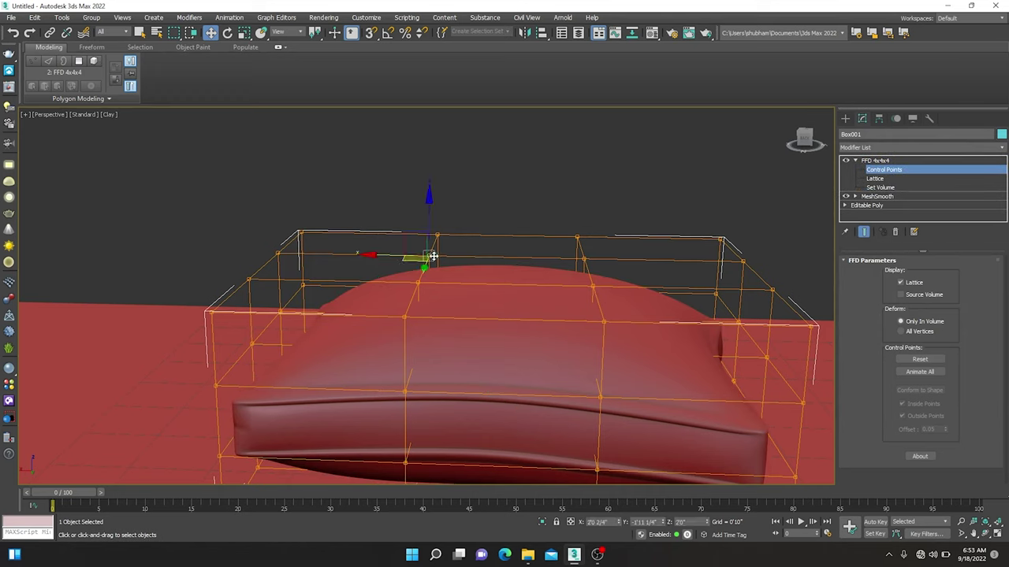
{"action": "left_click", "coordinate": [584, 260], "text": "ctrl"}
{"action": "left_click", "coordinate": [593, 288], "text": "ctrl"}
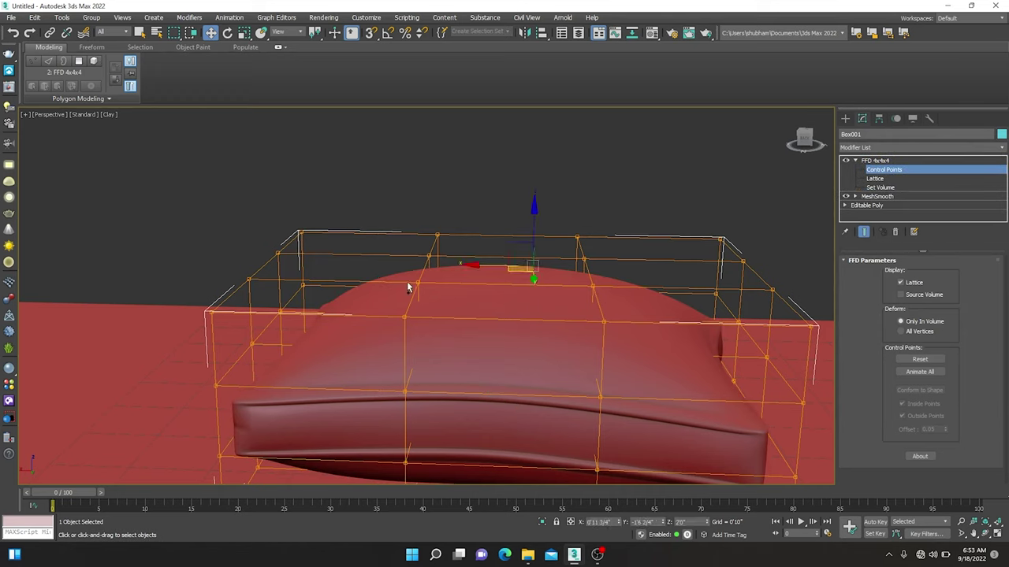
{"action": "left_click", "coordinate": [419, 282], "text": "ctrl"}
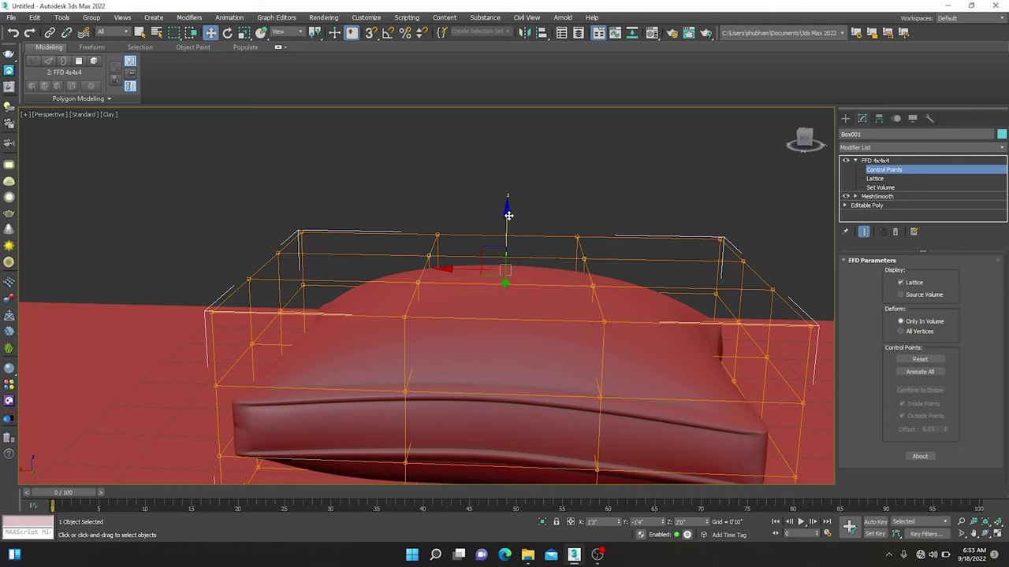
{"action": "left_click_drag", "start_coordinate": [508, 215], "coordinate": [509, 234]}
{"action": "mouse_move", "coordinate": [548, 296]}
{"action": "middle_mouse_down", "text": "alt"}
{"action": "mouse_move", "coordinate": [546, 277]}
{"action": "mouse_move", "coordinate": [520, 260]}
{"action": "middle_mouse_up", "text": "alt"}
{"action": "left_click_drag", "start_coordinate": [499, 227], "coordinate": [510, 323]}
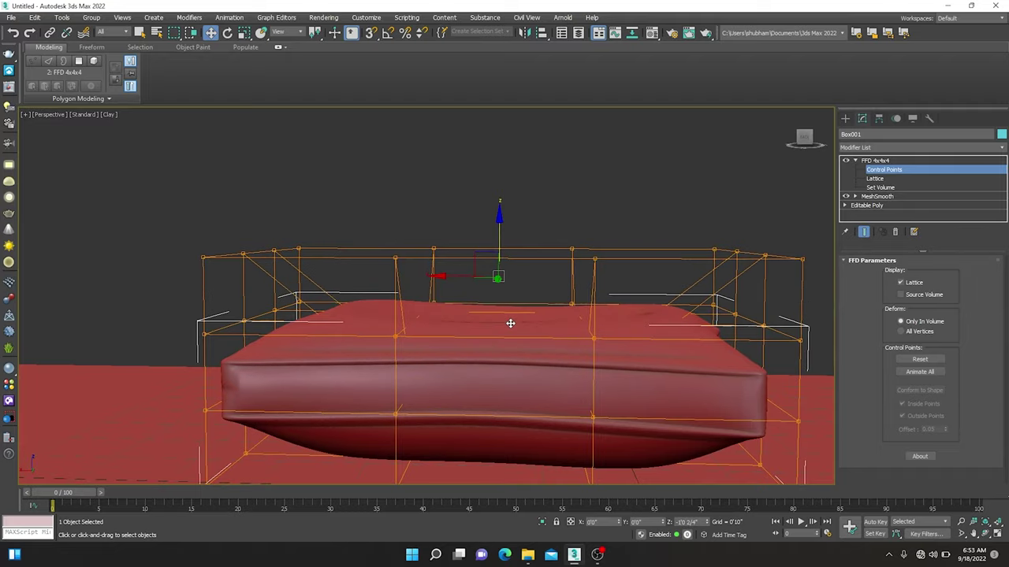
Reframe the view looking down on the cushion and clear the control-point selection.
{"action": "mouse_move", "coordinate": [509, 309]}
{"action": "middle_mouse_down", "text": "alt"}
{"action": "mouse_move", "coordinate": [558, 353]}
{"action": "mouse_move", "coordinate": [645, 323]}
{"action": "mouse_move", "coordinate": [698, 320]}
{"action": "mouse_move", "coordinate": [702, 338]}
{"action": "mouse_move", "coordinate": [698, 320]}
{"action": "middle_mouse_up", "text": "alt"}
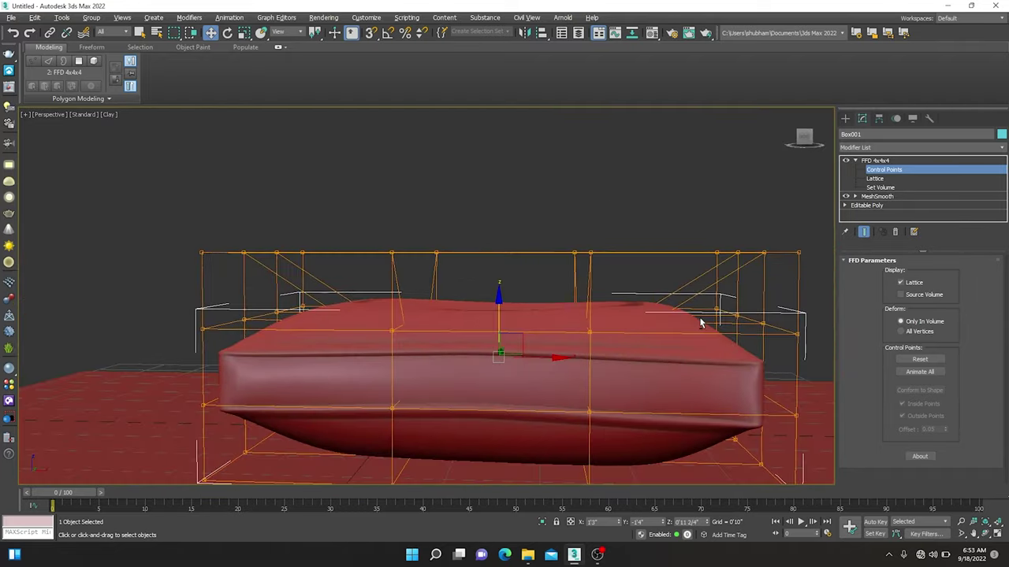
{"action": "scroll", "coordinate": [505, 227], "scroll_direction": "down", "scroll_amount": 5}
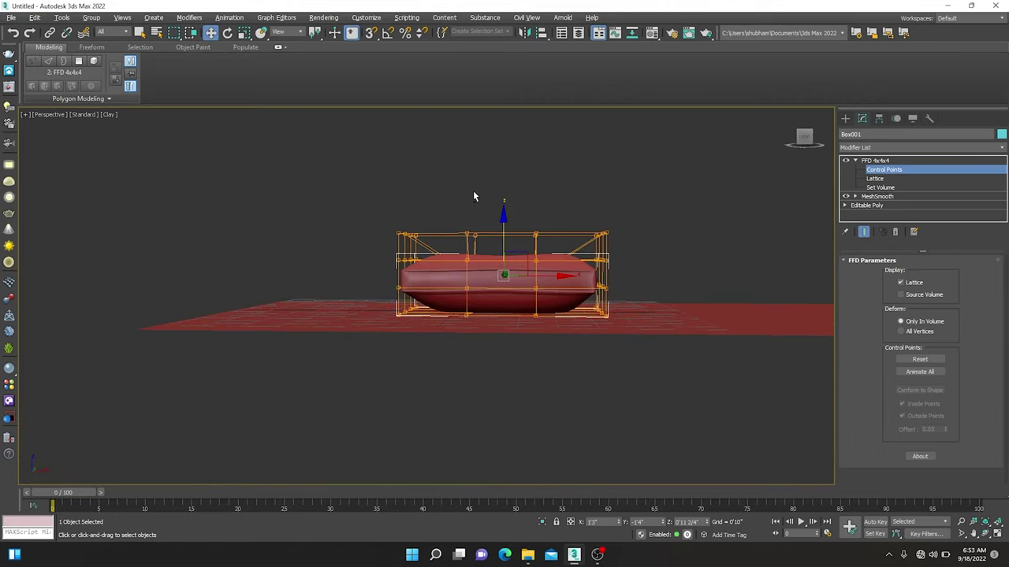
{"action": "key", "text": "z"}
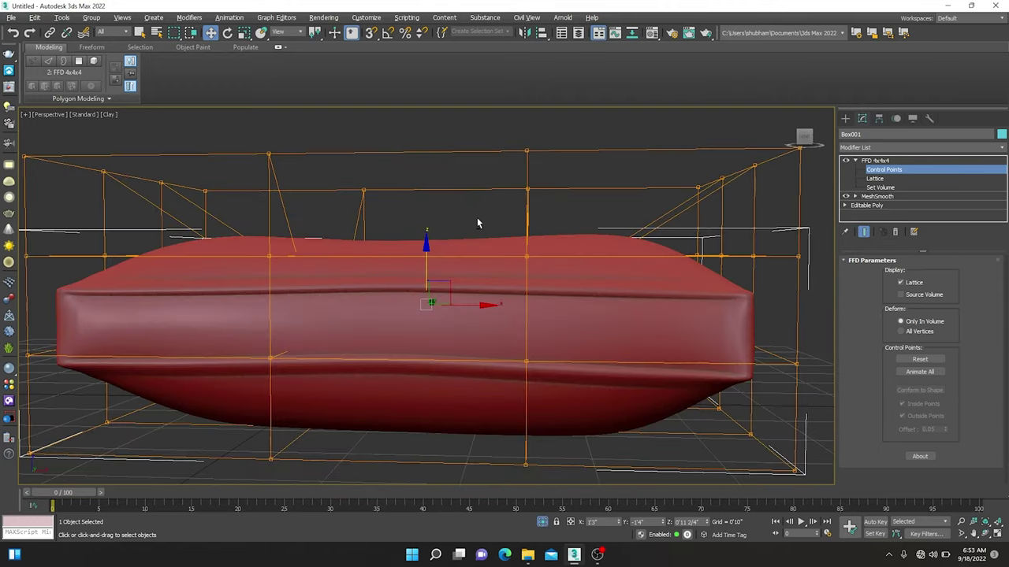
{"action": "mouse_move", "coordinate": [477, 217]}
{"action": "middle_mouse_down", "text": "alt"}
{"action": "mouse_move", "coordinate": [480, 263]}
{"action": "mouse_move", "coordinate": [483, 219]}
{"action": "mouse_move", "coordinate": [482, 242]}
{"action": "middle_mouse_up", "text": "alt"}
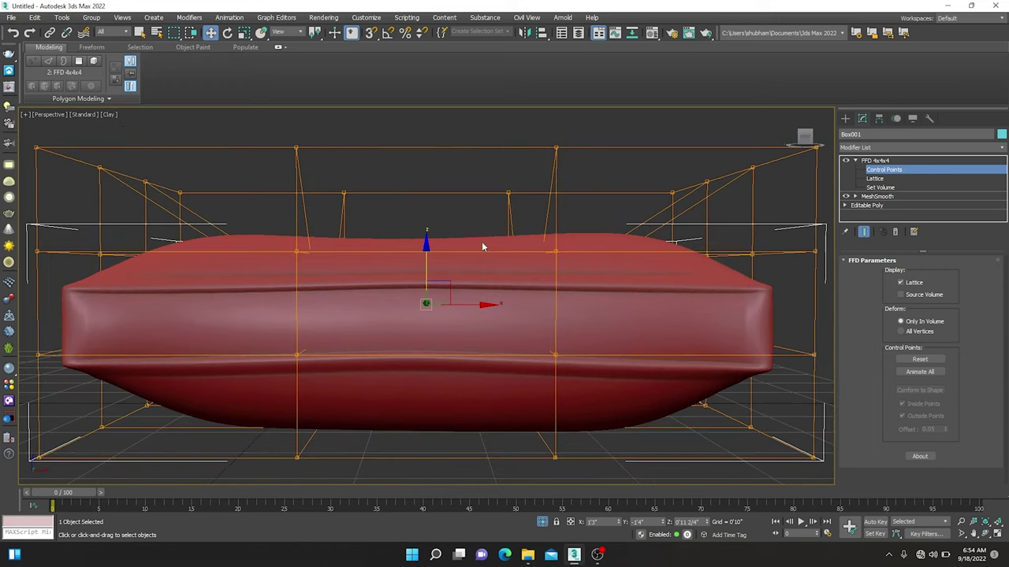
{"action": "left_click", "coordinate": [395, 126]}
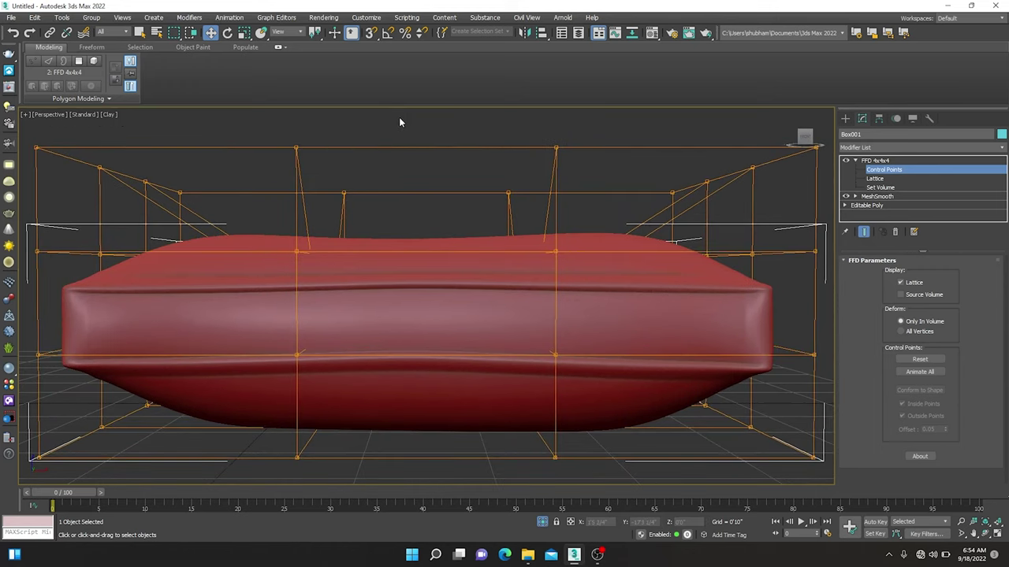
{"action": "scroll", "coordinate": [434, 230], "scroll_direction": "down", "scroll_amount": 5}
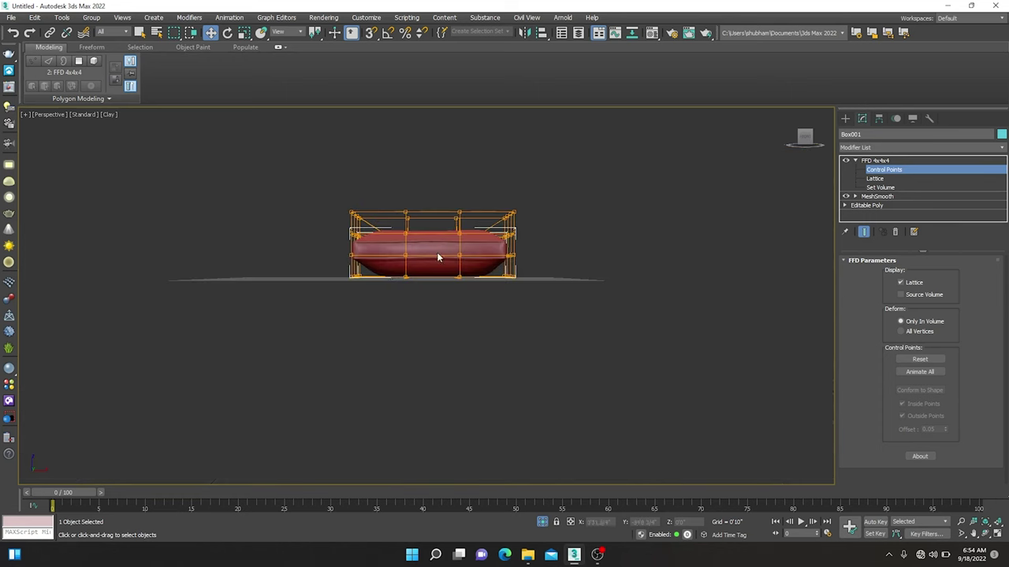
{"action": "middle_click_drag", "start_coordinate": [437, 252], "coordinate": [448, 139], "text": "alt"}
{"action": "key", "text": "z"}
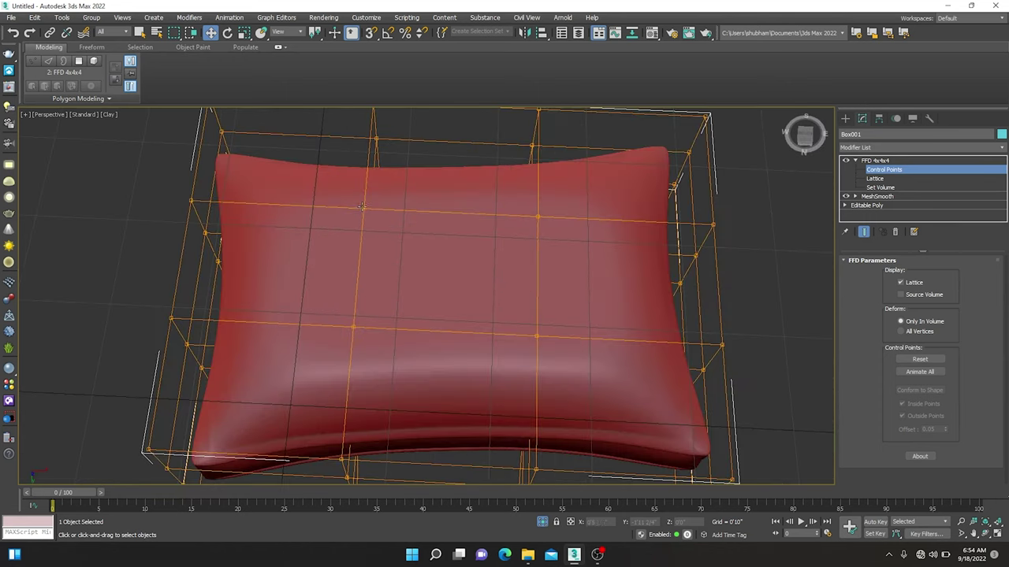
Select the top middle control points and lower them along Z to dent the top.
{"action": "left_click", "coordinate": [362, 206]}
{"action": "mouse_move", "coordinate": [363, 210]}
{"action": "middle_mouse_down", "text": "alt"}
{"action": "mouse_move", "coordinate": [462, 247]}
{"action": "mouse_move", "coordinate": [534, 217]}
{"action": "middle_mouse_up", "text": "alt"}
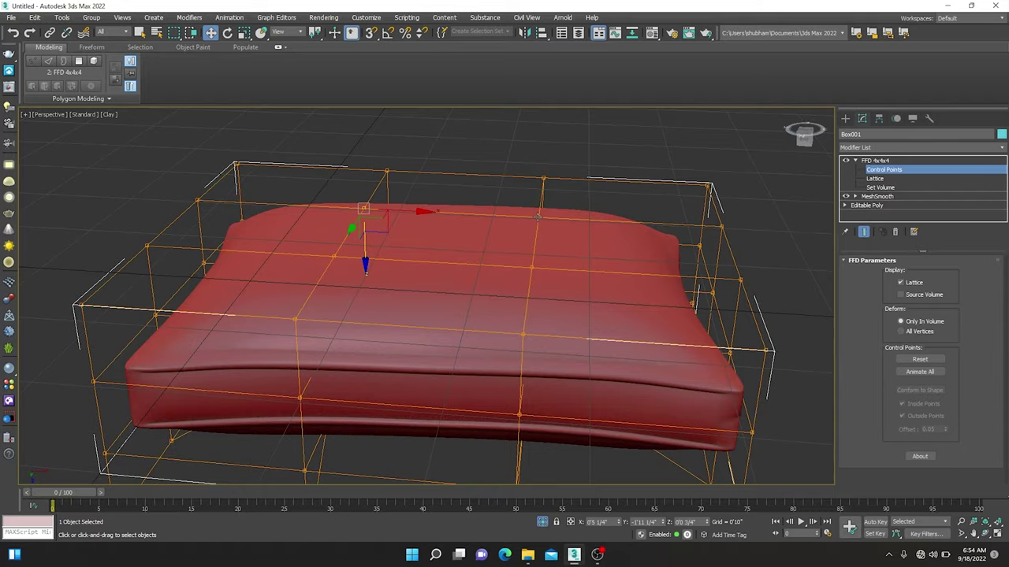
{"action": "left_click", "coordinate": [538, 216], "text": "ctrl"}
{"action": "left_click", "coordinate": [531, 268], "text": "ctrl"}
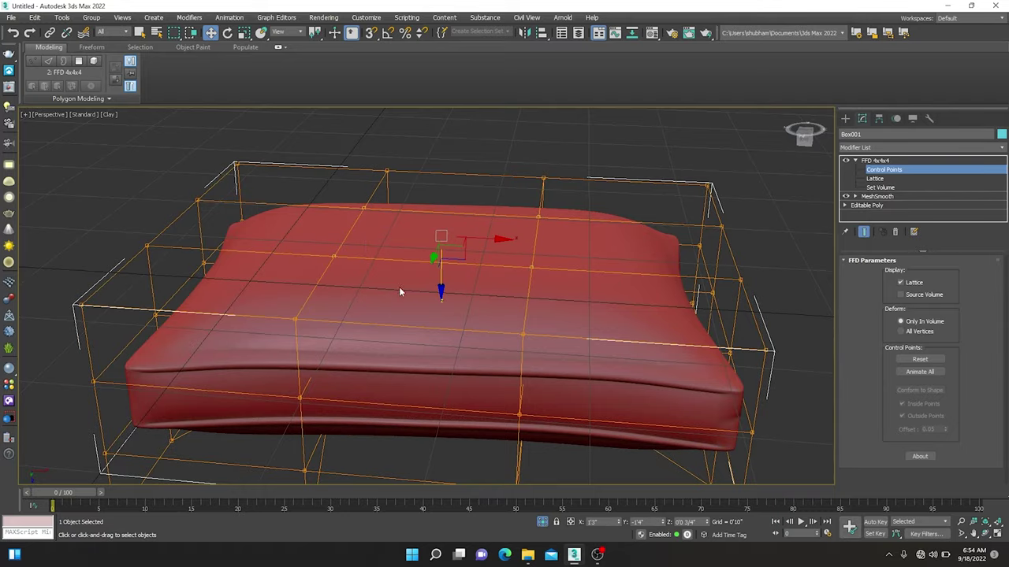
{"action": "mouse_move", "coordinate": [399, 287]}
{"action": "middle_mouse_down", "text": "alt"}
{"action": "mouse_move", "coordinate": [502, 232]}
{"action": "mouse_move", "coordinate": [426, 279]}
{"action": "middle_mouse_up", "text": "alt"}
{"action": "scroll", "coordinate": [431, 279], "scroll_direction": "up", "scroll_amount": 3}
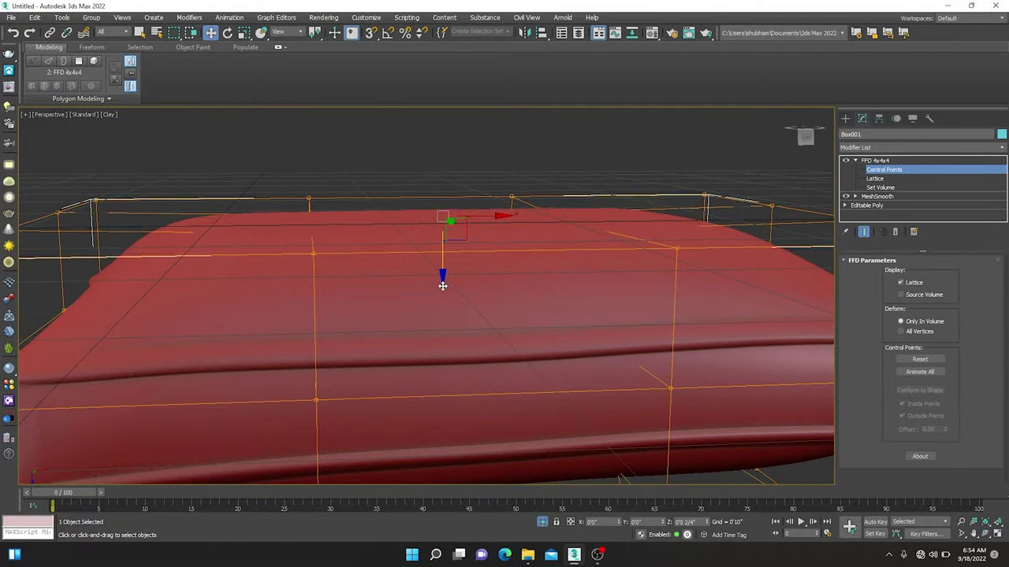
{"action": "left_click_drag", "start_coordinate": [442, 281], "coordinate": [446, 319]}
{"action": "mouse_move", "coordinate": [446, 319]}
{"action": "middle_mouse_down", "text": "alt"}
{"action": "mouse_move", "coordinate": [498, 359]}
{"action": "mouse_move", "coordinate": [394, 288]}
{"action": "mouse_move", "coordinate": [353, 288]}
{"action": "mouse_move", "coordinate": [450, 276]}
{"action": "mouse_move", "coordinate": [457, 329]}
{"action": "middle_mouse_up", "text": "alt"}
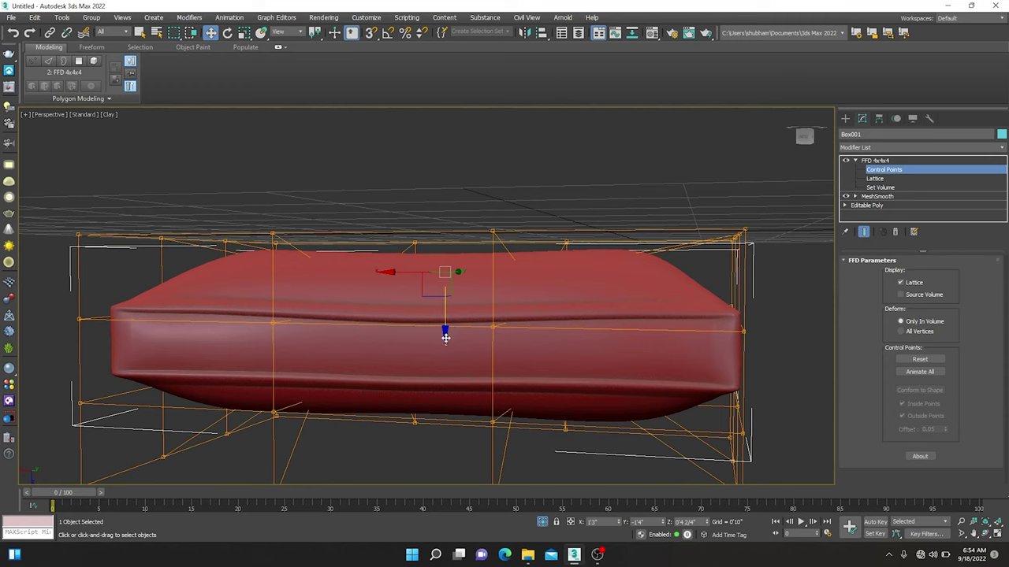
{"action": "left_click_drag", "start_coordinate": [445, 338], "coordinate": [445, 374]}
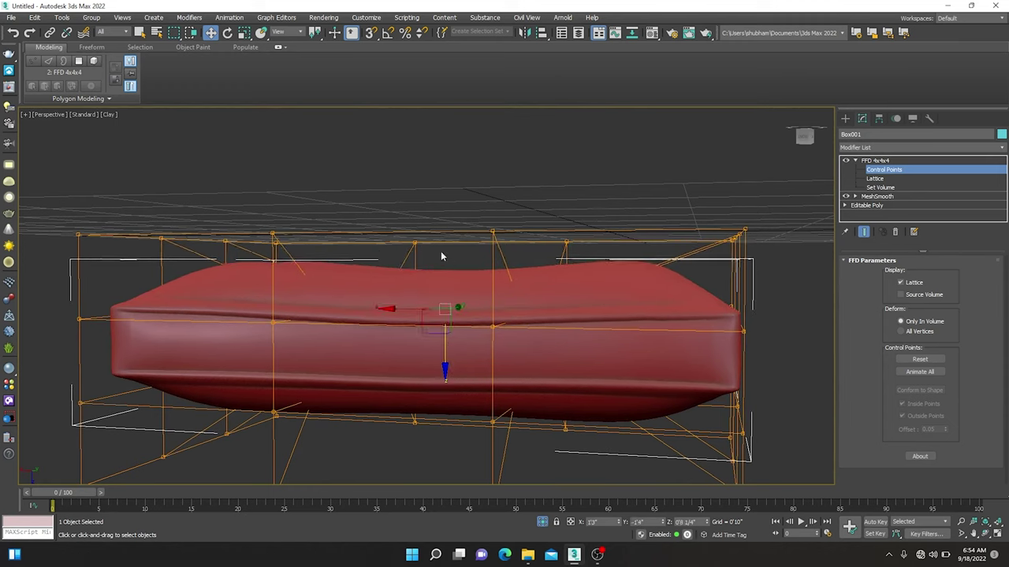
{"action": "mouse_move", "coordinate": [438, 162]}
{"action": "middle_mouse_down", "text": "alt"}
{"action": "mouse_move", "coordinate": [433, 218]}
{"action": "mouse_move", "coordinate": [464, 204]}
{"action": "mouse_move", "coordinate": [455, 227]}
{"action": "mouse_move", "coordinate": [477, 169]}
{"action": "mouse_move", "coordinate": [491, 202]}
{"action": "mouse_move", "coordinate": [433, 292]}
{"action": "mouse_move", "coordinate": [439, 243]}
{"action": "mouse_move", "coordinate": [505, 254]}
{"action": "mouse_move", "coordinate": [547, 284]}
{"action": "mouse_move", "coordinate": [599, 244]}
{"action": "middle_mouse_up", "text": "alt"}
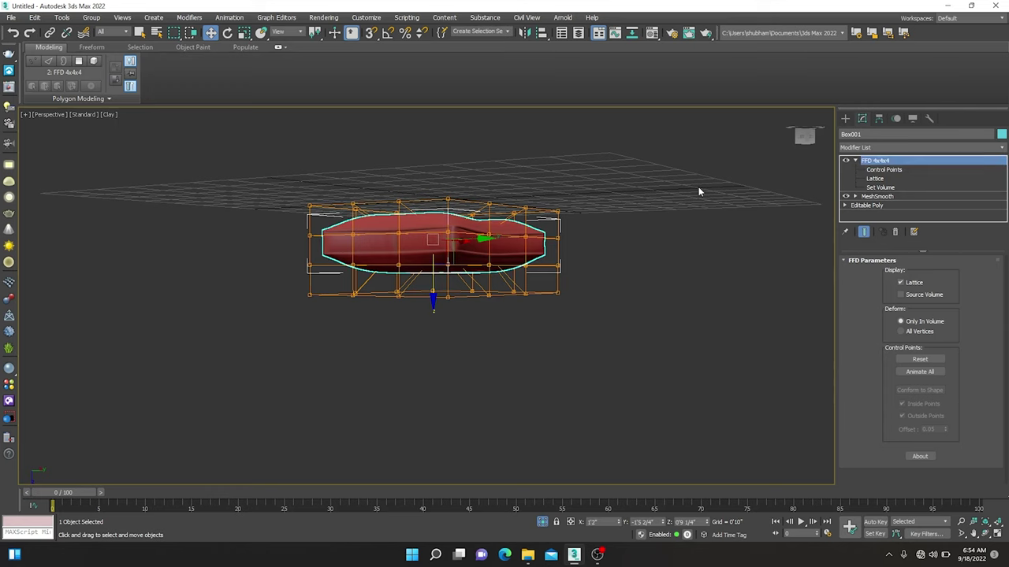
Return to the FFD 4x4x4 level, reselect the pillow, and move it down on Z onto Plane001.
{"action": "left_click", "coordinate": [499, 450]}
{"action": "mouse_move", "coordinate": [504, 410]}
{"action": "middle_mouse_down", "text": "alt"}
{"action": "mouse_move", "coordinate": [473, 378]}
{"action": "mouse_move", "coordinate": [457, 397]}
{"action": "middle_mouse_up", "text": "alt"}
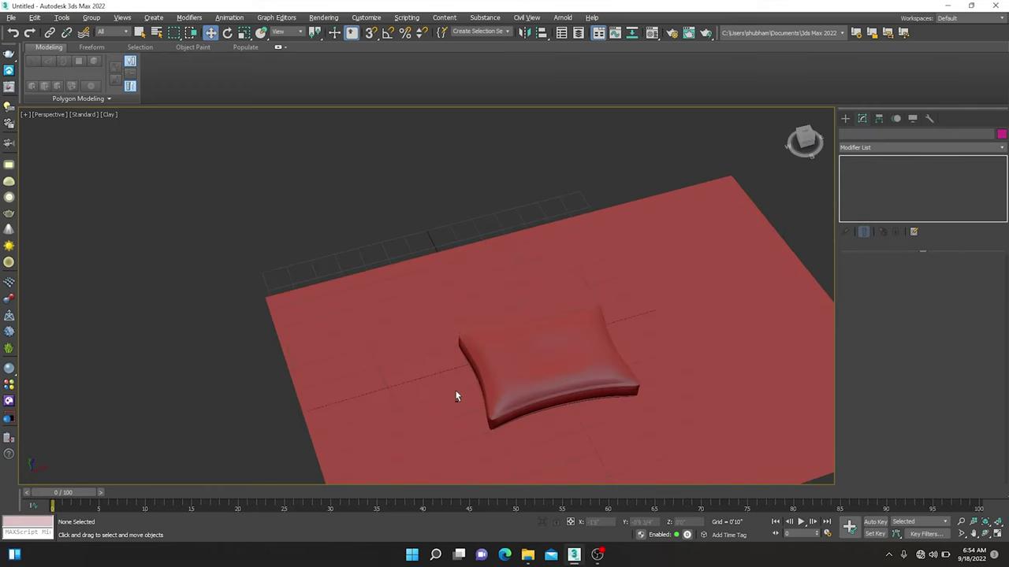
{"action": "left_click", "coordinate": [457, 397]}
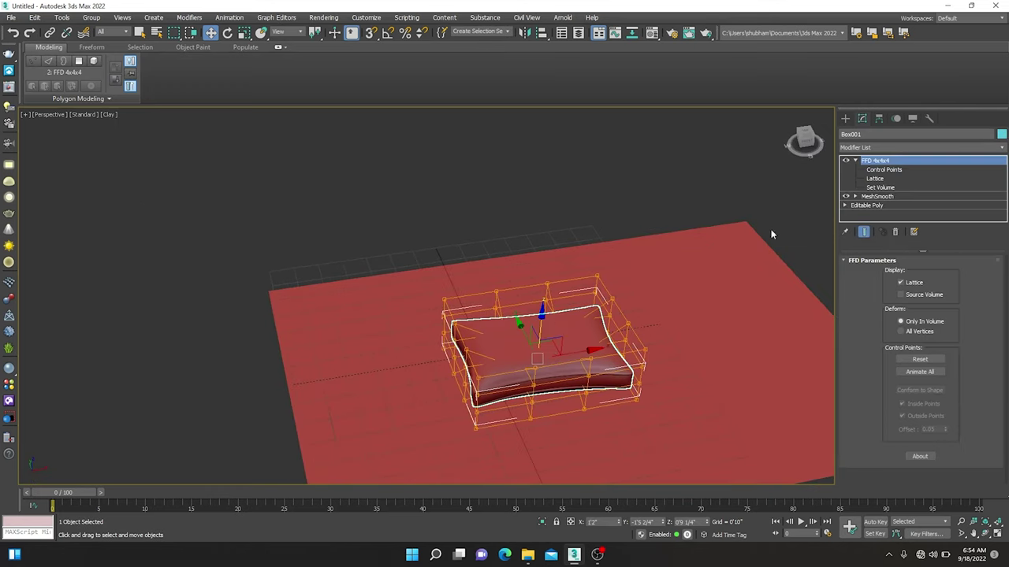
{"action": "left_click", "coordinate": [883, 169]}
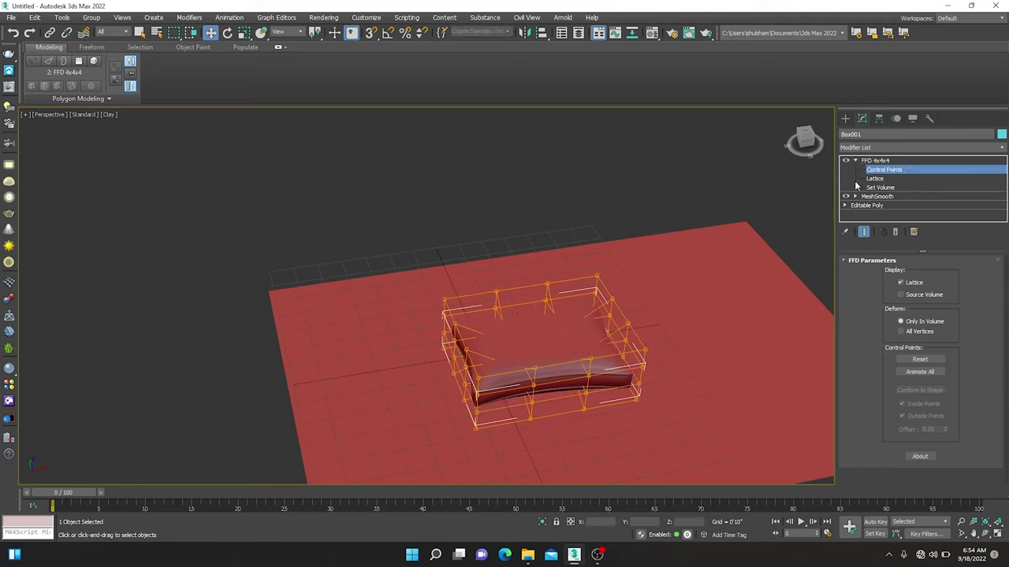
{"action": "left_click", "coordinate": [904, 161]}
{"action": "left_click", "coordinate": [525, 207]}
{"action": "left_click", "coordinate": [565, 371]}
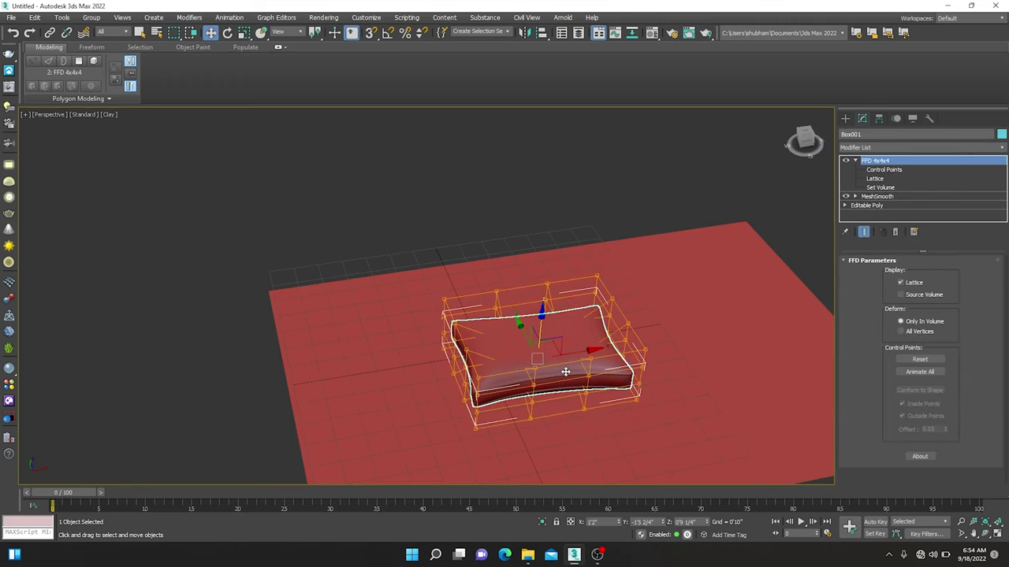
{"action": "middle_click_drag", "start_coordinate": [565, 371], "coordinate": [543, 329], "text": "alt"}
{"action": "left_click_drag", "start_coordinate": [537, 299], "coordinate": [536, 314]}
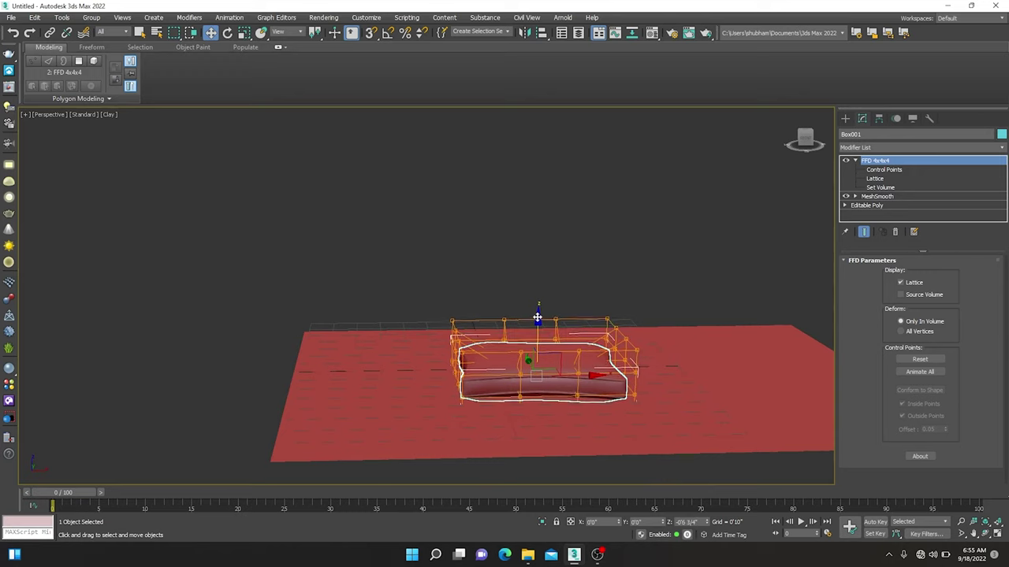
{"action": "left_click", "coordinate": [416, 324]}
{"action": "middle_click_drag", "start_coordinate": [416, 324], "coordinate": [403, 371], "text": "alt"}
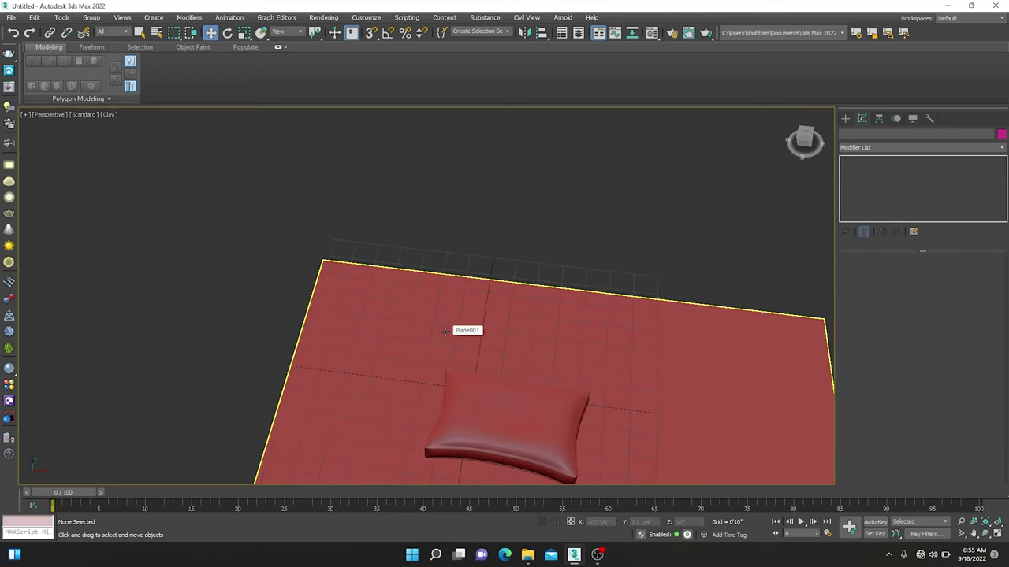
{"action": "middle_click_drag", "start_coordinate": [569, 365], "coordinate": [501, 293]}
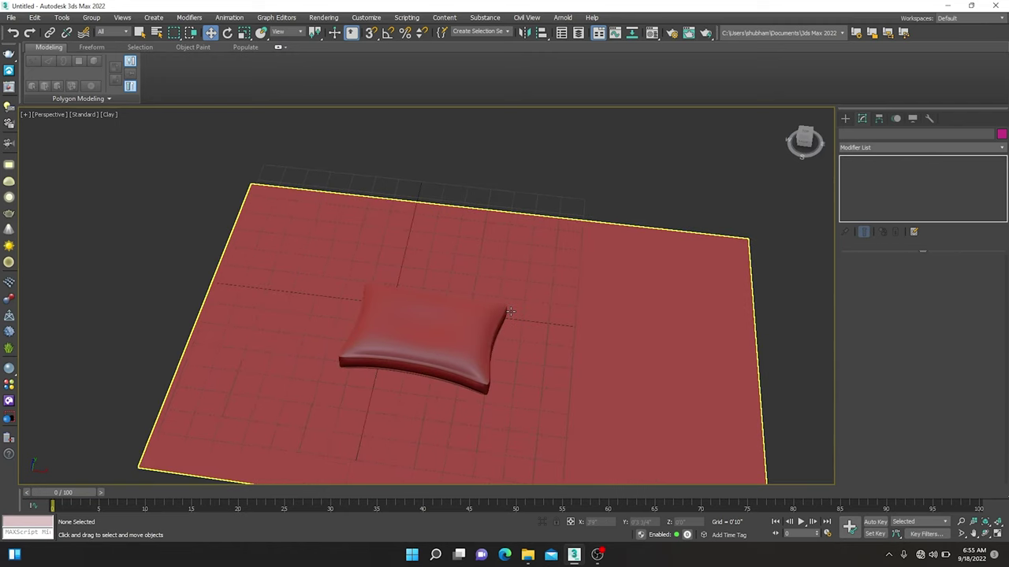
Open the Material Editor and change material slot 01 to VRayMtl.
{"action": "key", "text": "m"}
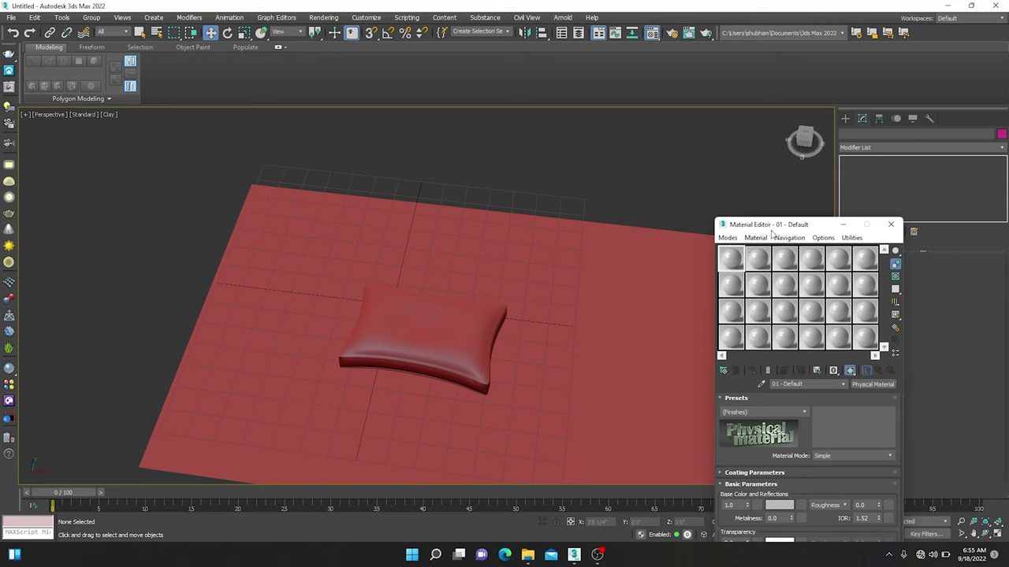
{"action": "mouse_move", "coordinate": [773, 233]}
{"action": "left_mouse_down"}
{"action": "mouse_move", "coordinate": [638, 246]}
{"action": "mouse_move", "coordinate": [677, 217]}
{"action": "left_mouse_up"}
{"action": "double_click", "coordinate": [640, 242]}
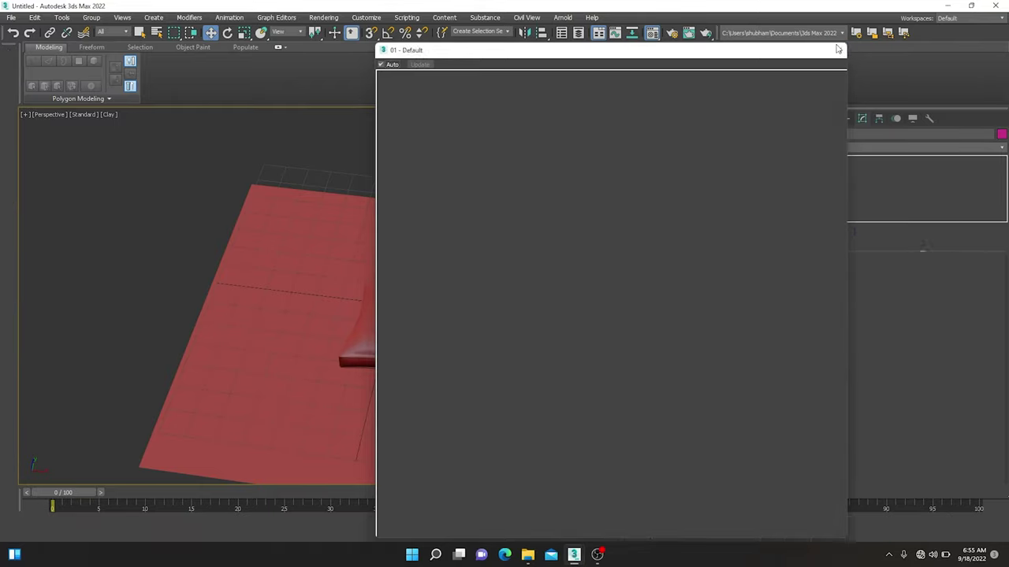
{"action": "left_click", "coordinate": [837, 49]}
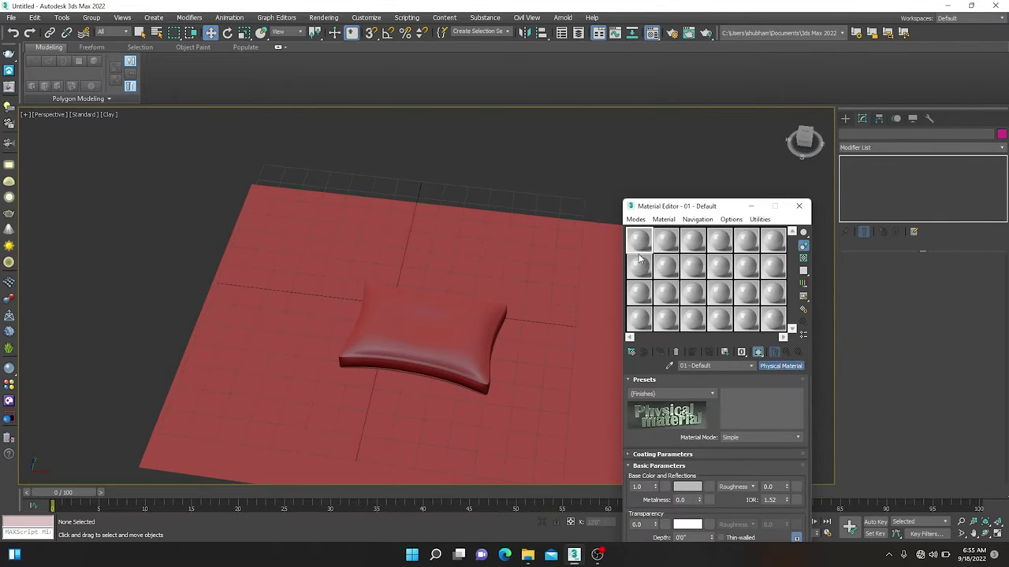
{"action": "left_click", "coordinate": [780, 366]}
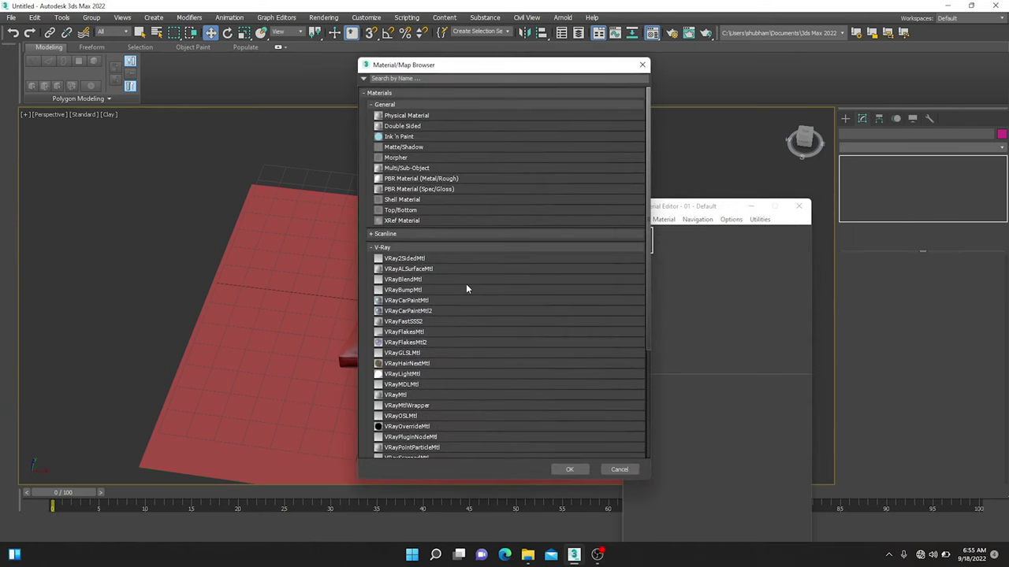
{"action": "left_click", "coordinate": [424, 394]}
{"action": "left_click", "coordinate": [569, 470]}
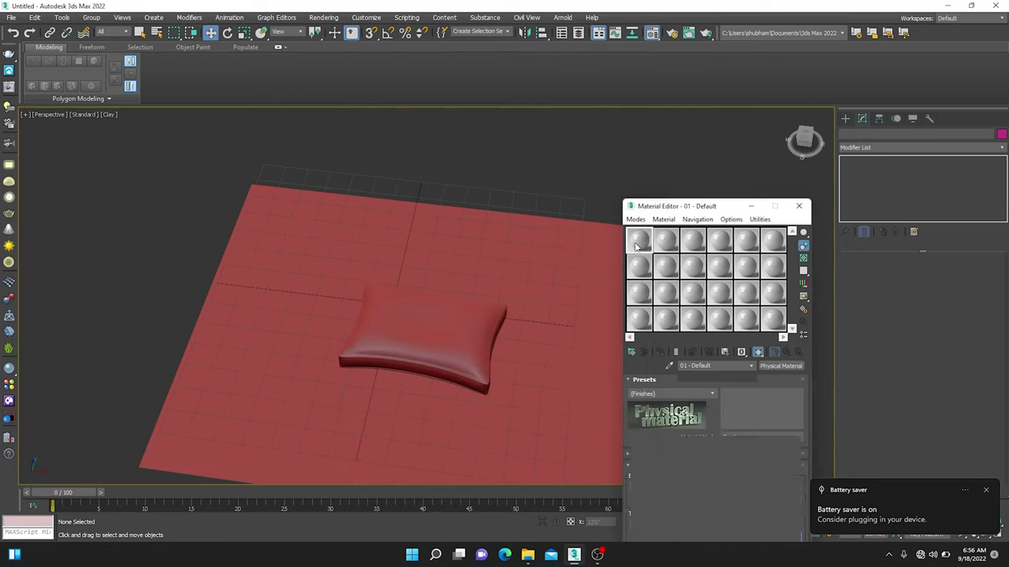
Drag the slot 01 VRayMtl onto the pillow and close the Material Editor.
{"action": "left_click_drag", "start_coordinate": [642, 243], "coordinate": [459, 341]}
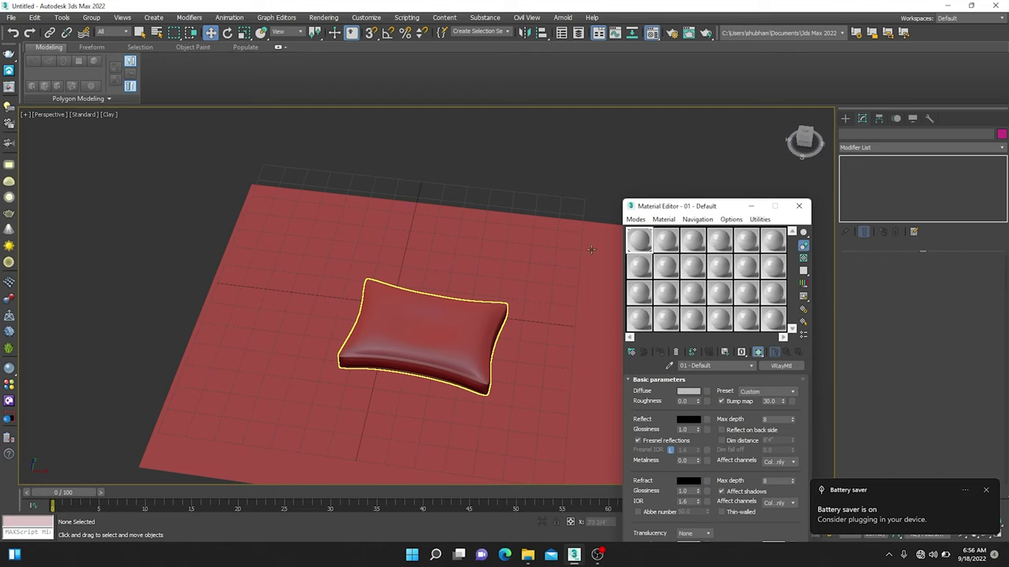
{"action": "left_click", "coordinate": [799, 206]}
{"action": "mouse_move", "coordinate": [529, 347]}
{"action": "middle_mouse_down", "text": "alt"}
{"action": "mouse_move", "coordinate": [564, 335]}
{"action": "mouse_move", "coordinate": [543, 350]}
{"action": "mouse_move", "coordinate": [553, 337]}
{"action": "mouse_move", "coordinate": [868, 323]}
{"action": "mouse_move", "coordinate": [666, 308]}
{"action": "mouse_move", "coordinate": [676, 291]}
{"action": "middle_mouse_up", "text": "alt"}
{"action": "scroll", "coordinate": [513, 360], "scroll_direction": "up", "scroll_amount": 5}
{"action": "scroll", "coordinate": [666, 307], "scroll_direction": "down", "scroll_amount": 5}
Select both objects and switch the viewport from Clay to Default Shading.
{"action": "scroll", "coordinate": [675, 291], "scroll_direction": "up", "scroll_amount": 5}
{"action": "middle_click_drag", "start_coordinate": [570, 383], "coordinate": [203, 142], "text": "alt"}
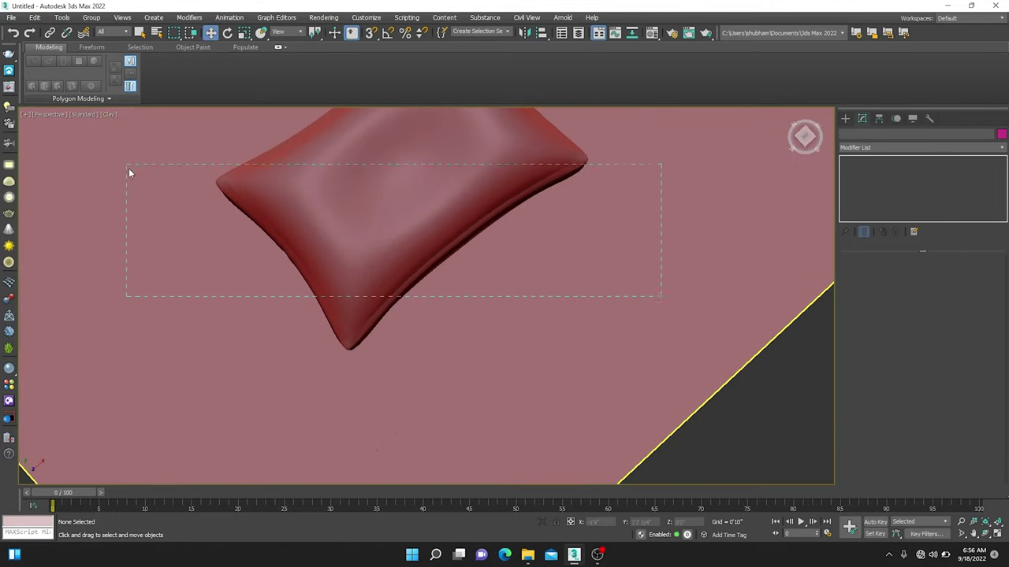
{"action": "left_click_drag", "start_coordinate": [129, 169], "coordinate": [127, 167]}
{"action": "left_click", "coordinate": [112, 115]}
{"action": "left_click", "coordinate": [126, 128]}
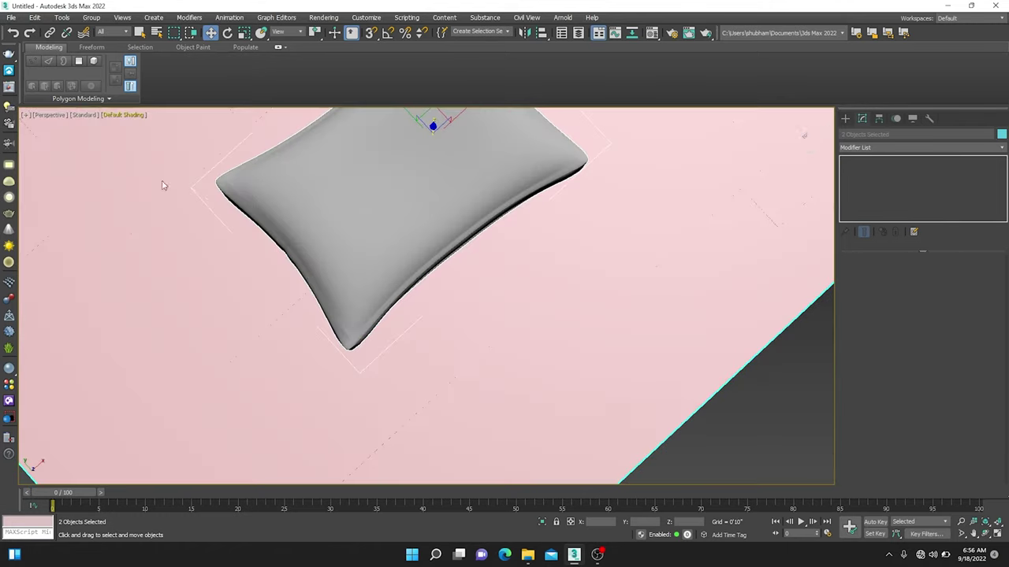
{"action": "mouse_move", "coordinate": [163, 186]}
{"action": "middle_mouse_down", "text": "alt"}
{"action": "mouse_move", "coordinate": [354, 273]}
{"action": "mouse_move", "coordinate": [149, 275]}
{"action": "middle_mouse_up", "text": "alt"}
{"action": "scroll", "coordinate": [367, 373], "scroll_direction": "down", "scroll_amount": 3}
{"action": "scroll", "coordinate": [315, 247], "scroll_direction": "up", "scroll_amount": 3}
{"action": "scroll", "coordinate": [369, 307], "scroll_direction": "up", "scroll_amount": 3}
{"action": "scroll", "coordinate": [370, 307], "scroll_direction": "down", "scroll_amount": 4}
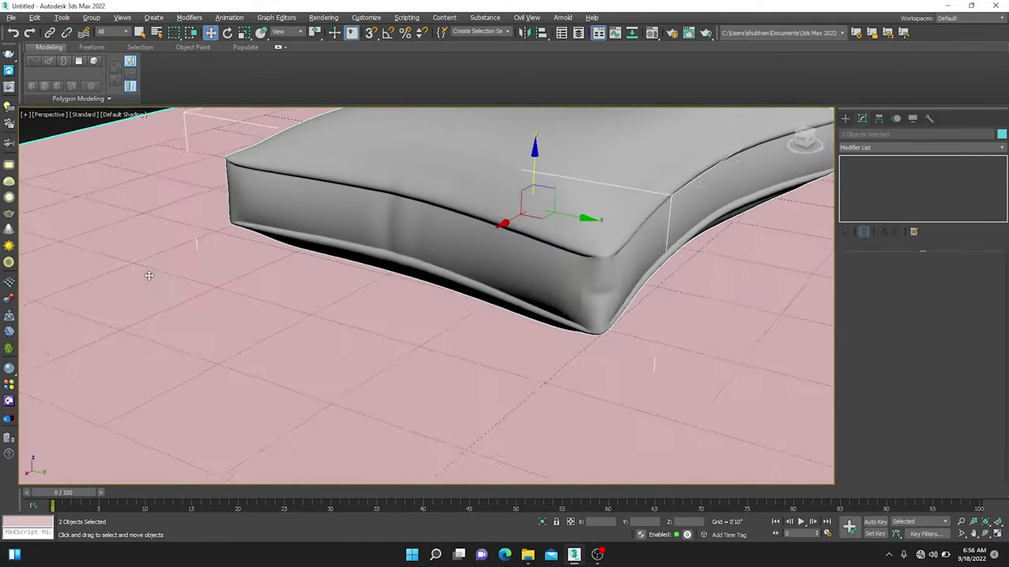
{"action": "scroll", "coordinate": [149, 275], "scroll_direction": "down", "scroll_amount": 2}
{"action": "scroll", "coordinate": [172, 266], "scroll_direction": "down", "scroll_amount": 4}
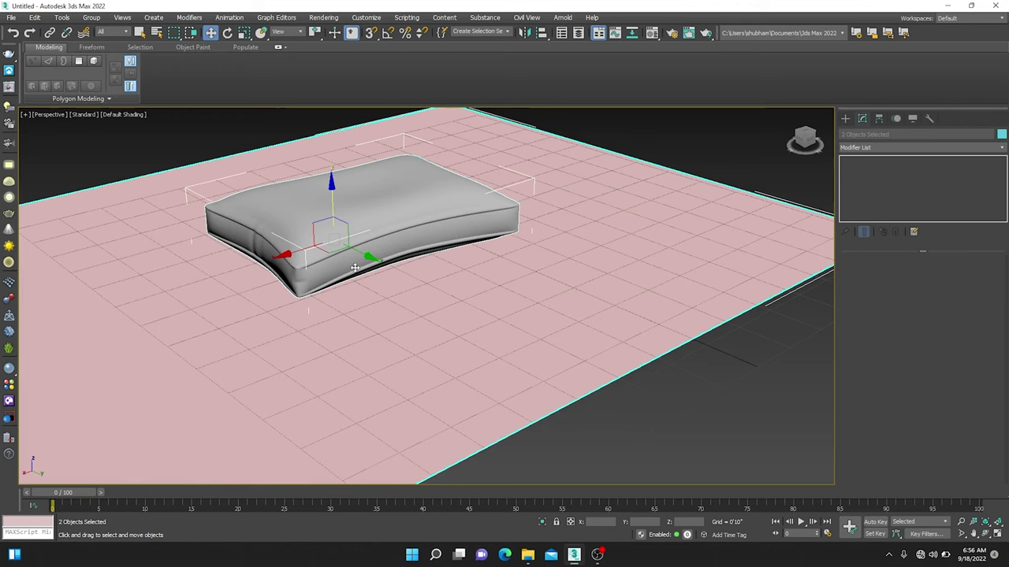
{"action": "middle_click_drag", "start_coordinate": [354, 268], "coordinate": [442, 260], "text": "alt"}
Change Plane001's object colour from pink to gray, then clear the selection.
{"action": "left_click", "coordinate": [705, 193]}
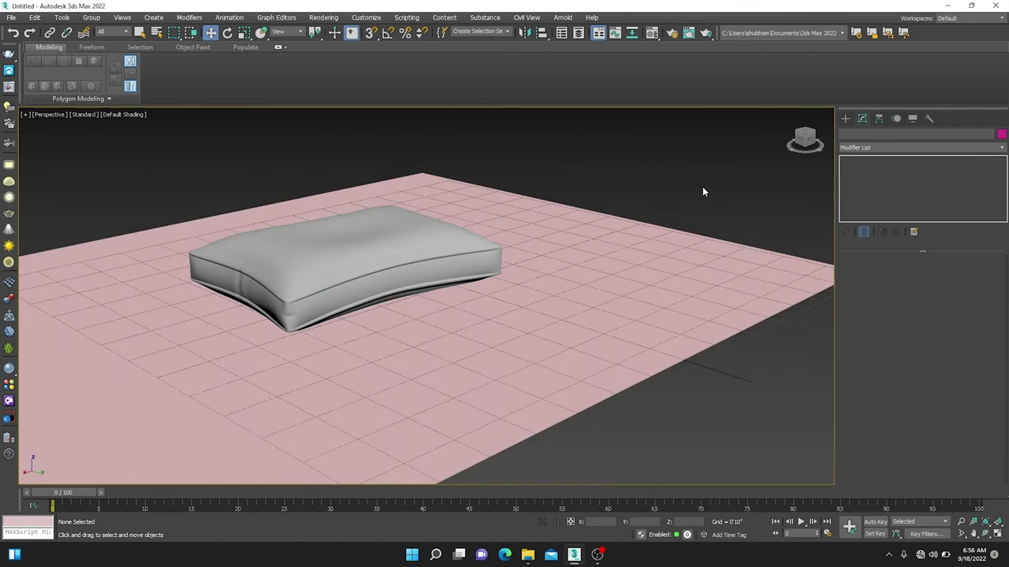
{"action": "left_click", "coordinate": [657, 333]}
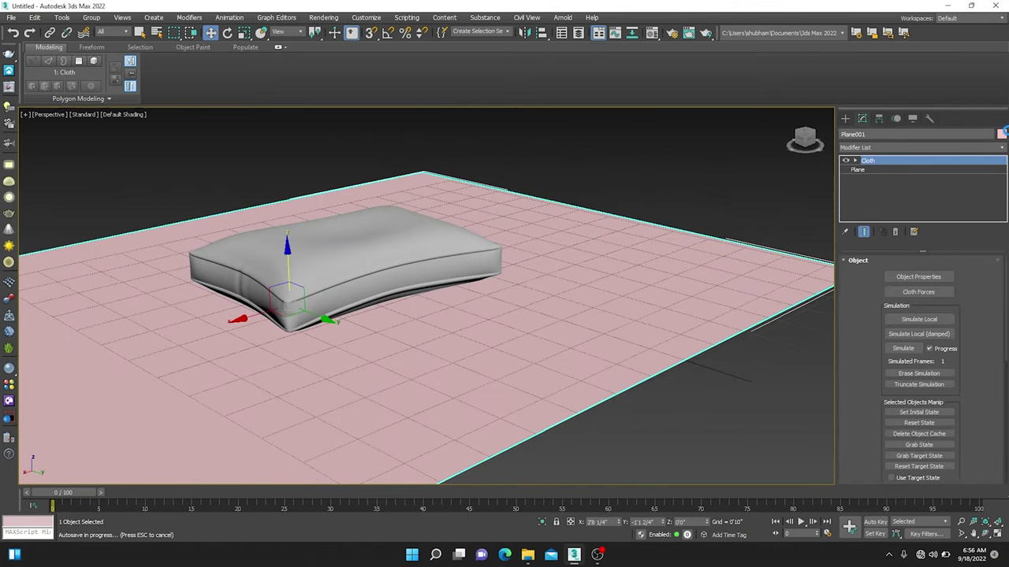
{"action": "left_click", "coordinate": [1001, 134]}
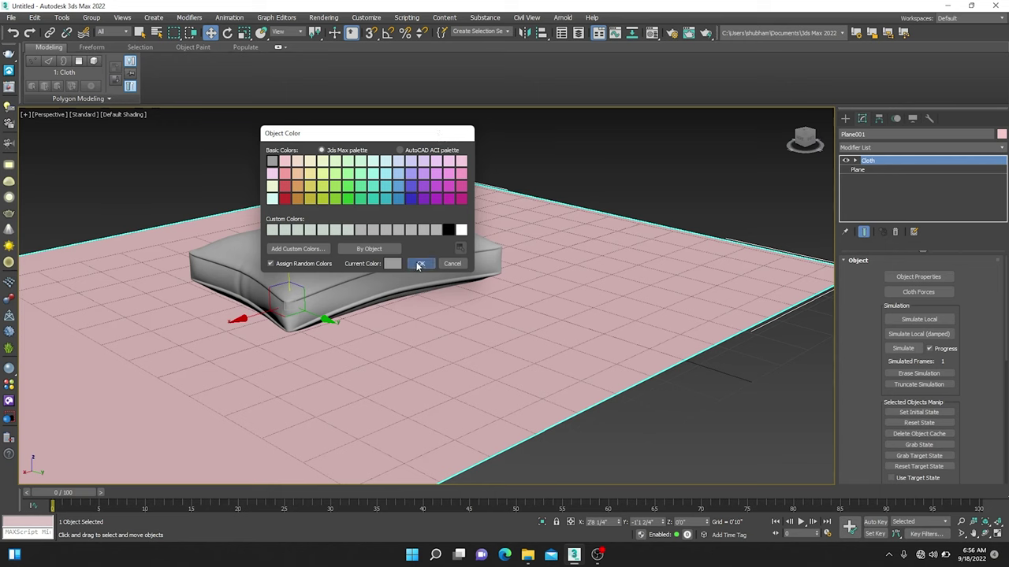
{"action": "left_click", "coordinate": [421, 263]}
{"action": "left_click", "coordinate": [611, 168]}
{"action": "scroll", "coordinate": [316, 323], "scroll_direction": "up", "scroll_amount": 3}
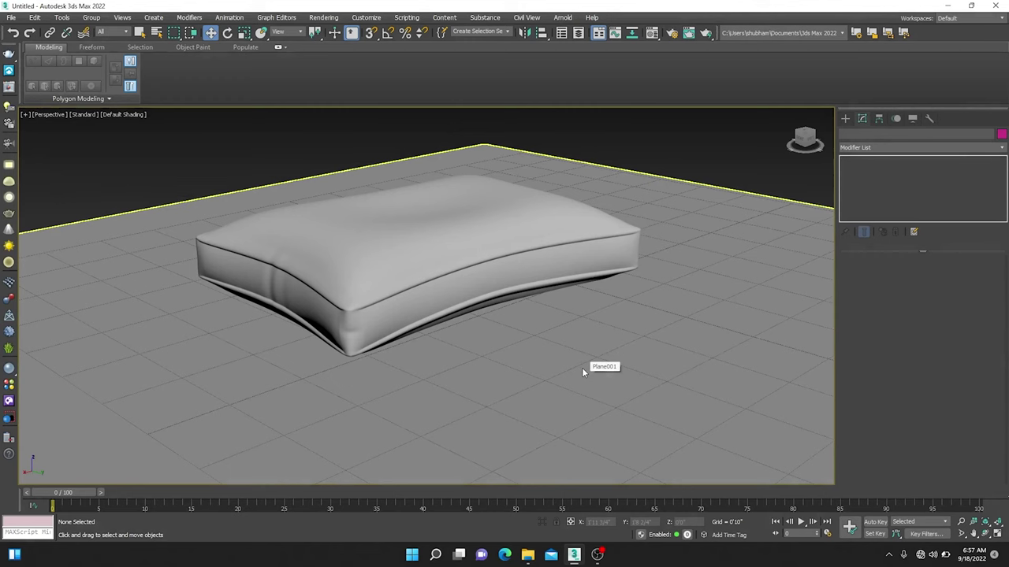
{"action": "left_click", "coordinate": [572, 349]}
{"action": "scroll", "coordinate": [571, 357], "scroll_direction": "down", "scroll_amount": 3}
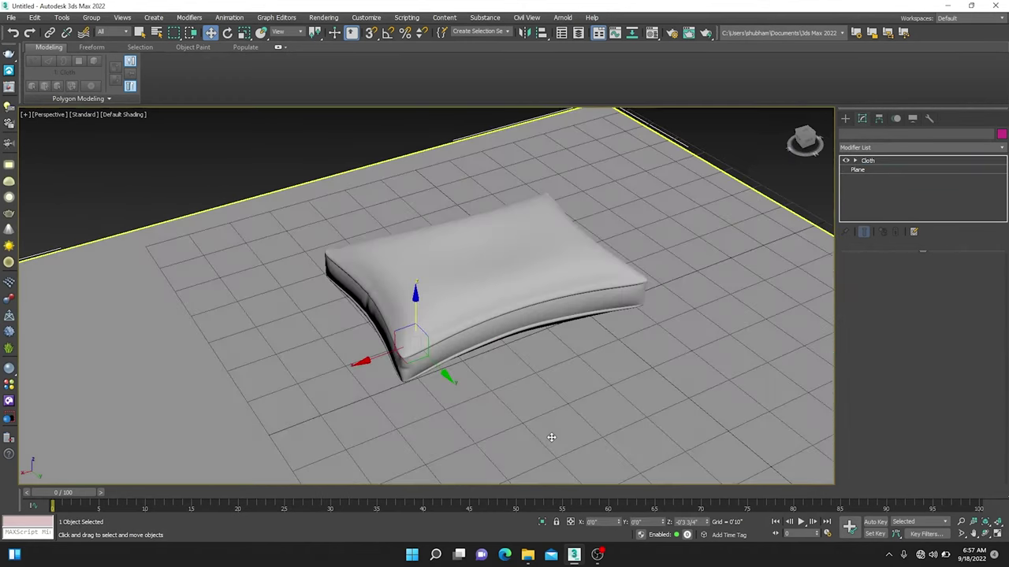
{"action": "mouse_move", "coordinate": [535, 445]}
{"action": "middle_mouse_down", "text": "alt"}
{"action": "mouse_move", "coordinate": [528, 506]}
{"action": "mouse_move", "coordinate": [595, 555]}
{"action": "mouse_move", "coordinate": [595, 357]}
{"action": "mouse_move", "coordinate": [607, 316]}
{"action": "middle_mouse_up", "text": "alt"}
{"action": "scroll", "coordinate": [621, 253], "scroll_direction": "up", "scroll_amount": 5}
{"action": "key", "text": "z"}
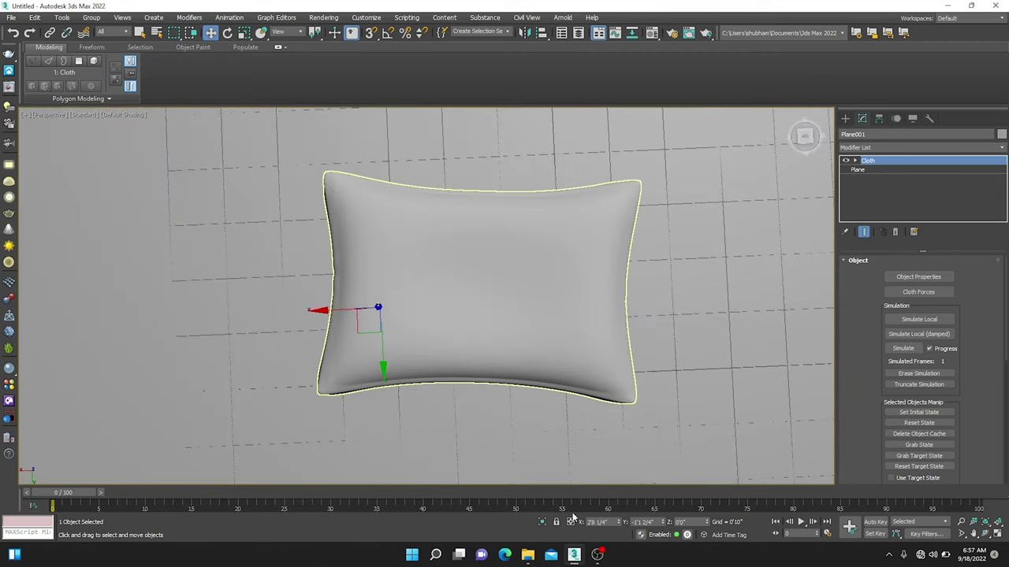